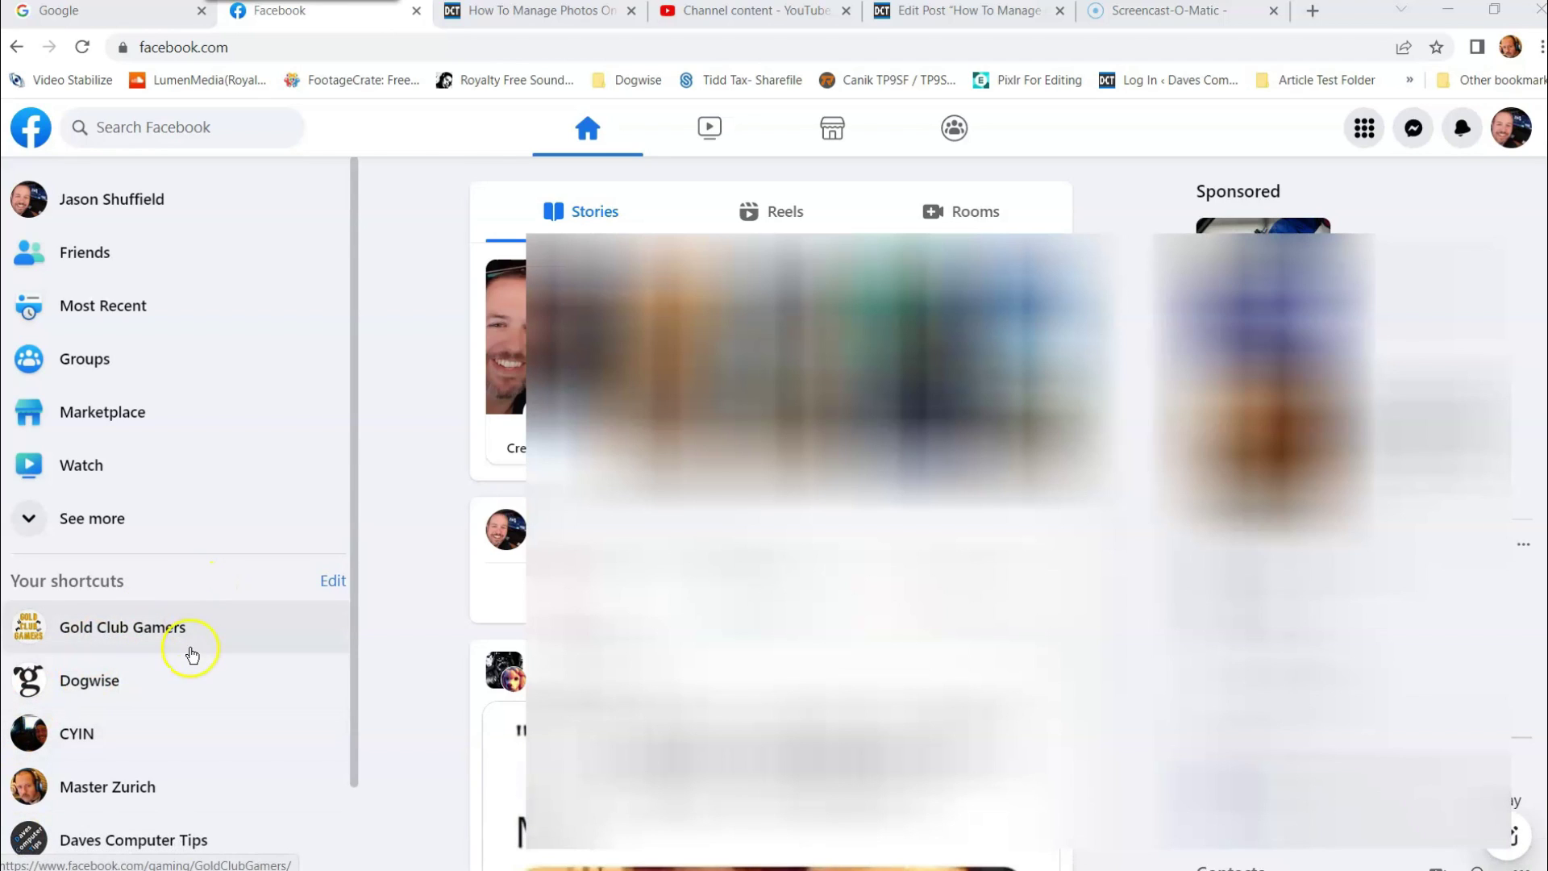
- Open the Gold Club Gamers page from Your shortcuts in the left sidebar
scroll(192, 653, "down", 2)
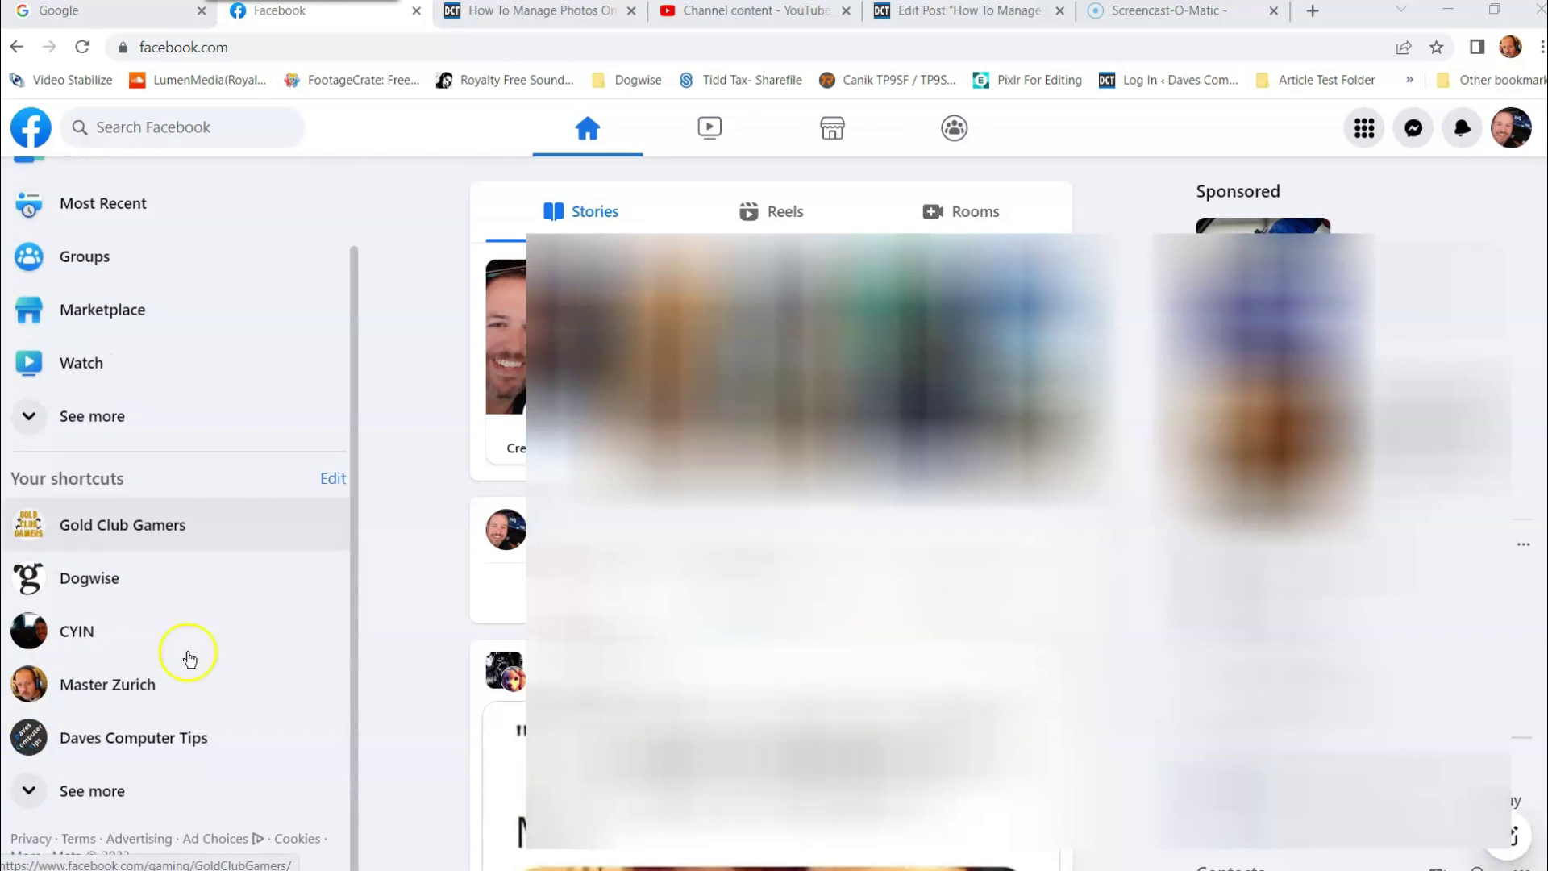
left_click(91, 528)
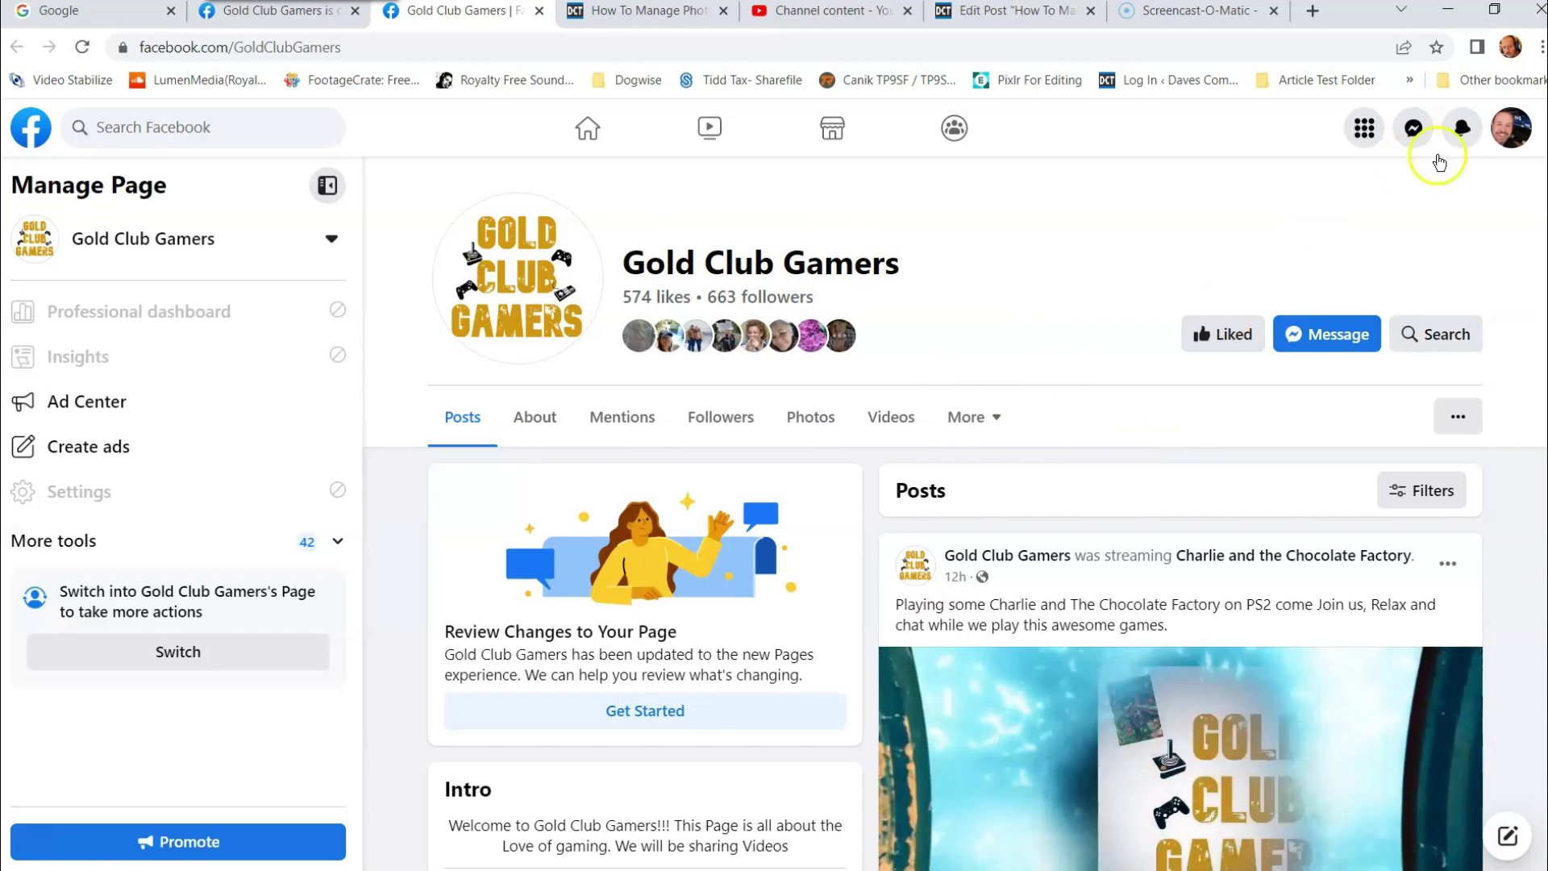
- Use See all profiles in the account menu to switch to acting as Gold Club Gamers
left_click(1508, 131)
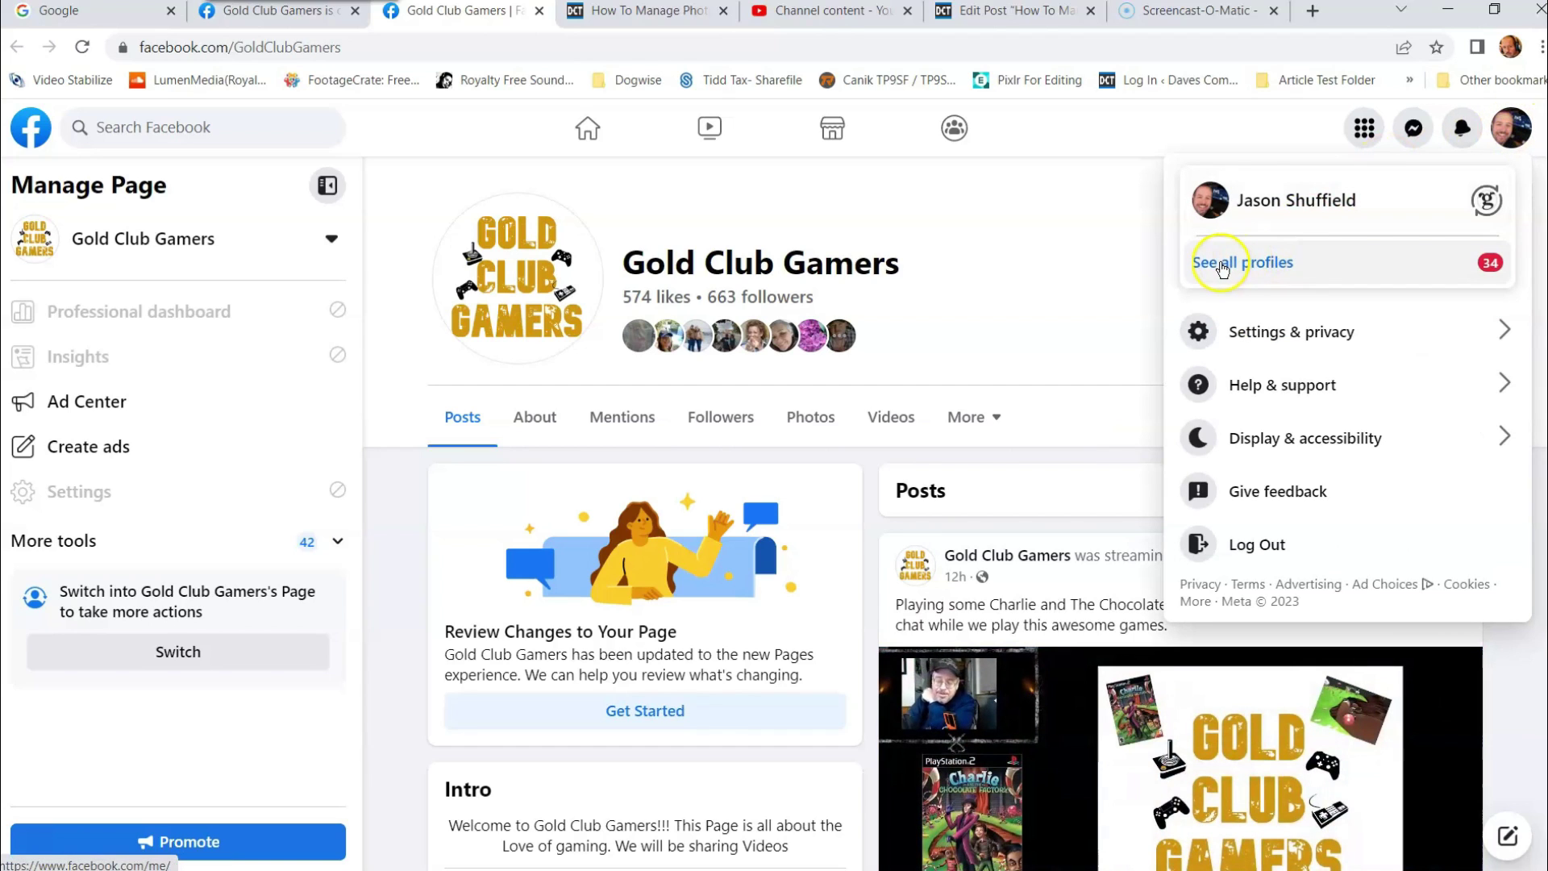
left_click(1223, 266)
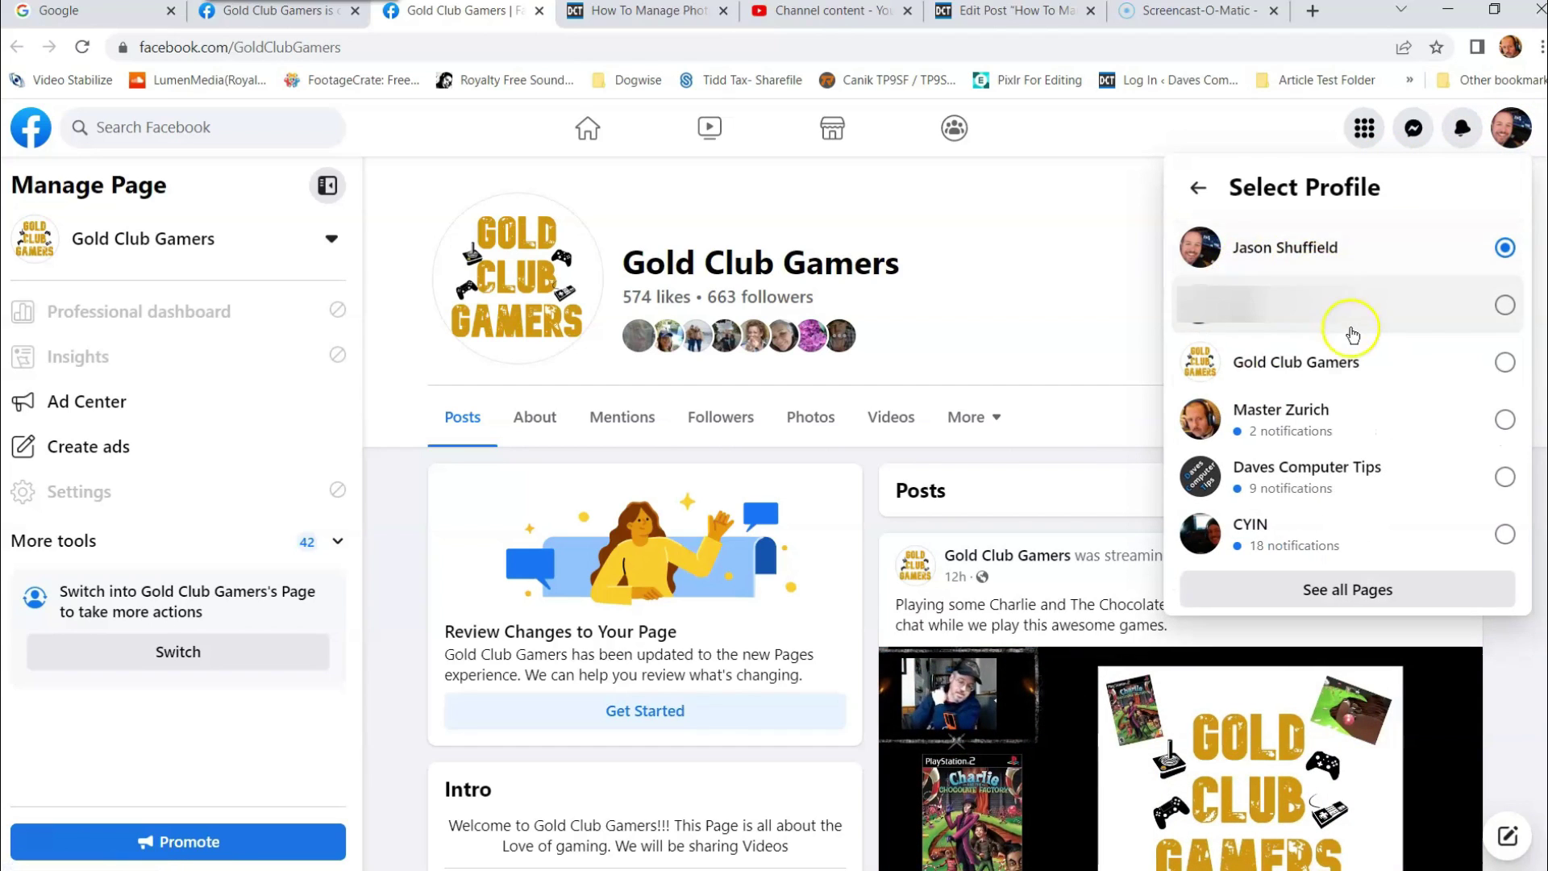
left_click(1502, 365)
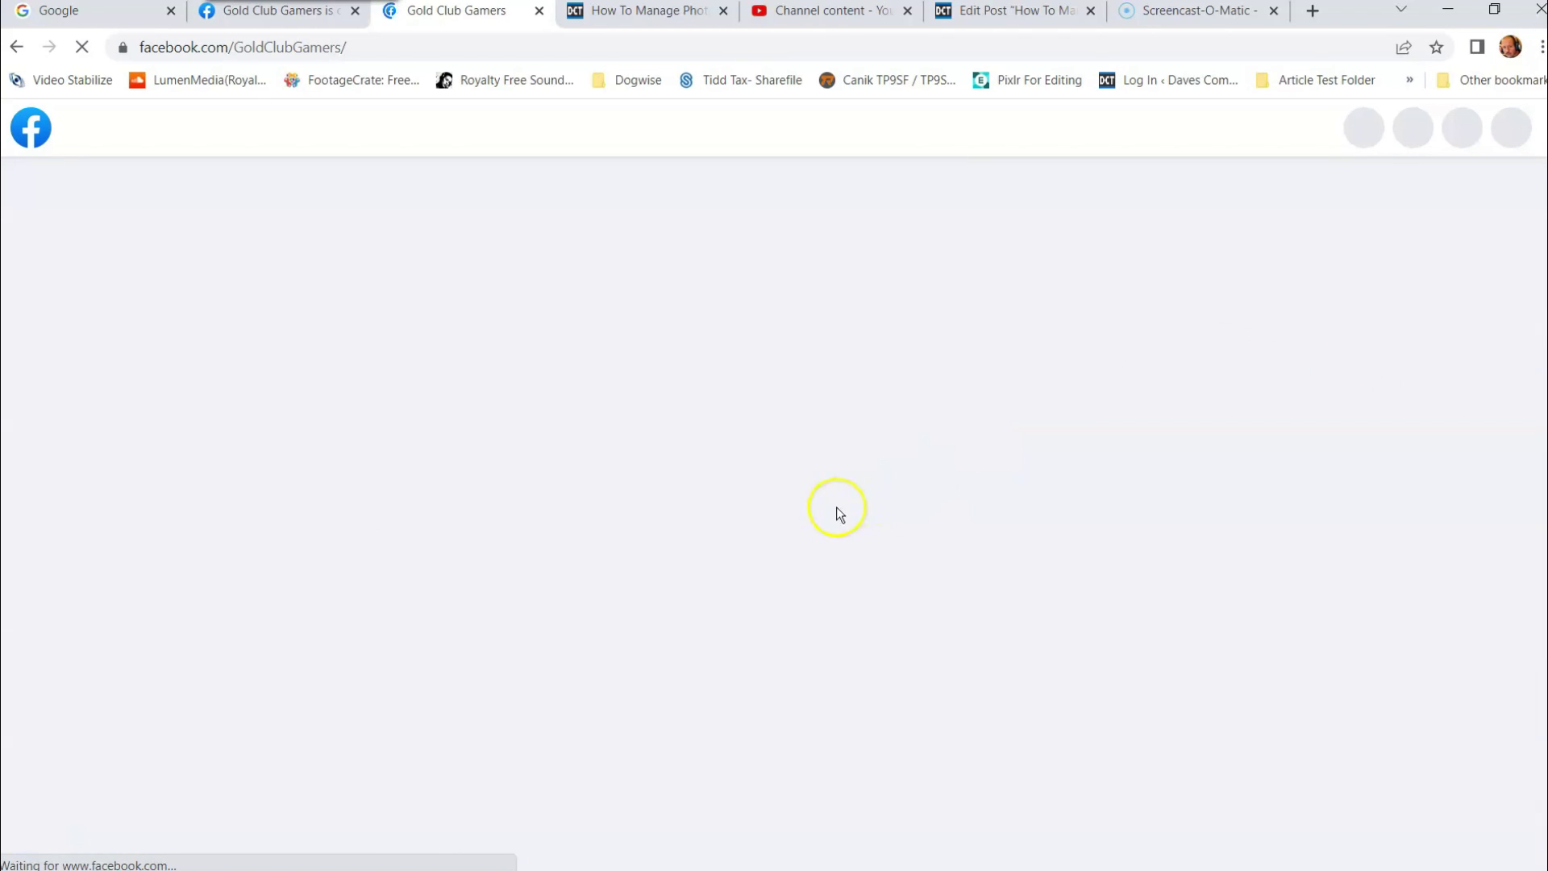
scroll(729, 511, "down", 4)
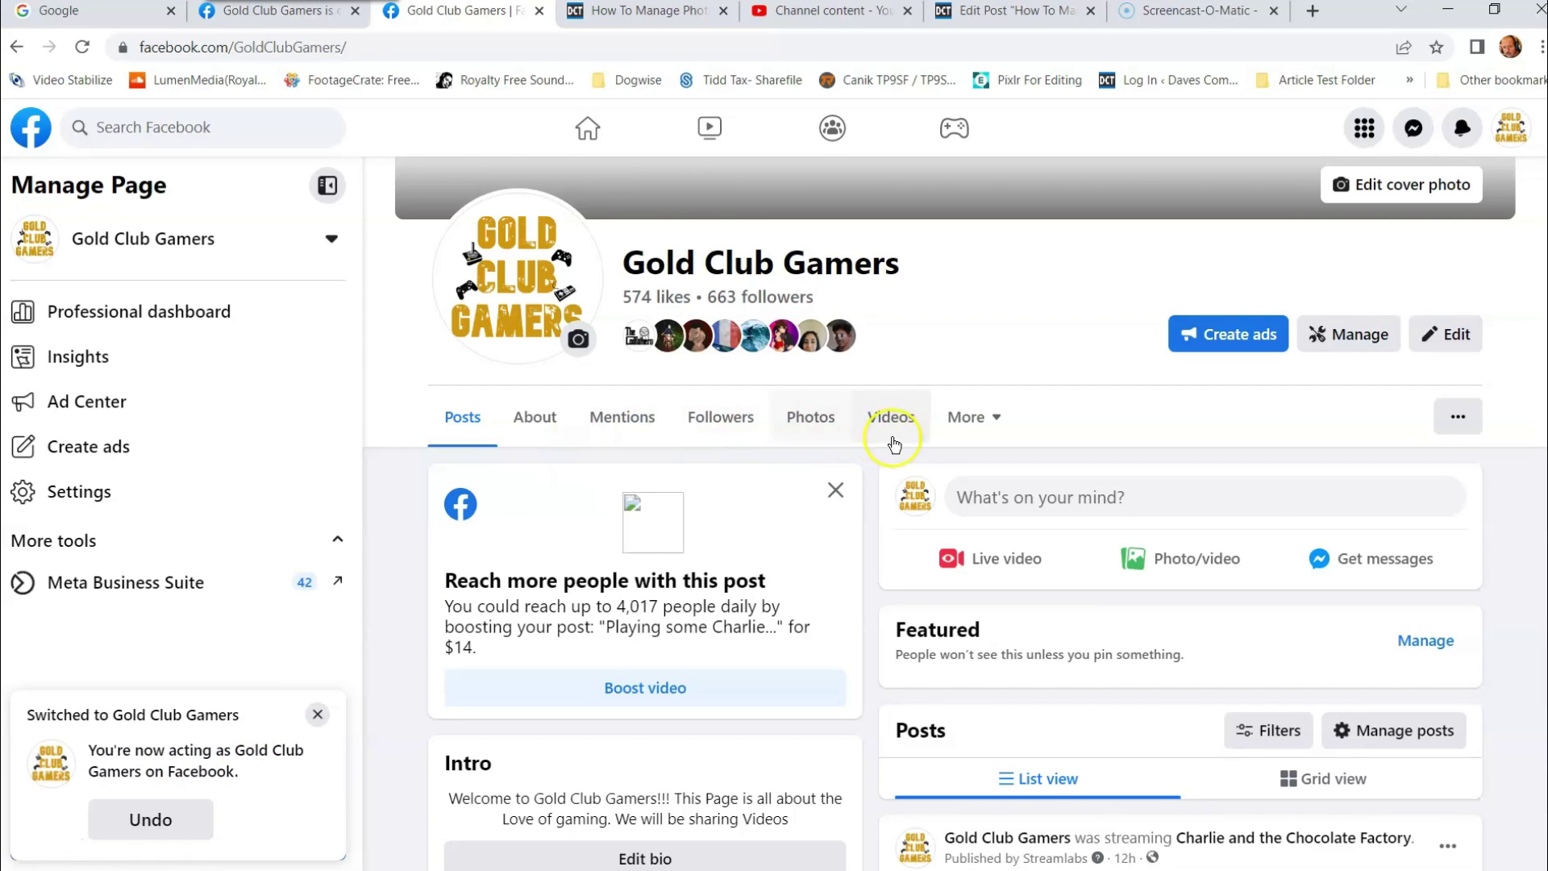
- Show the page's Photos section and glance at its extra options menu
left_click(811, 421)
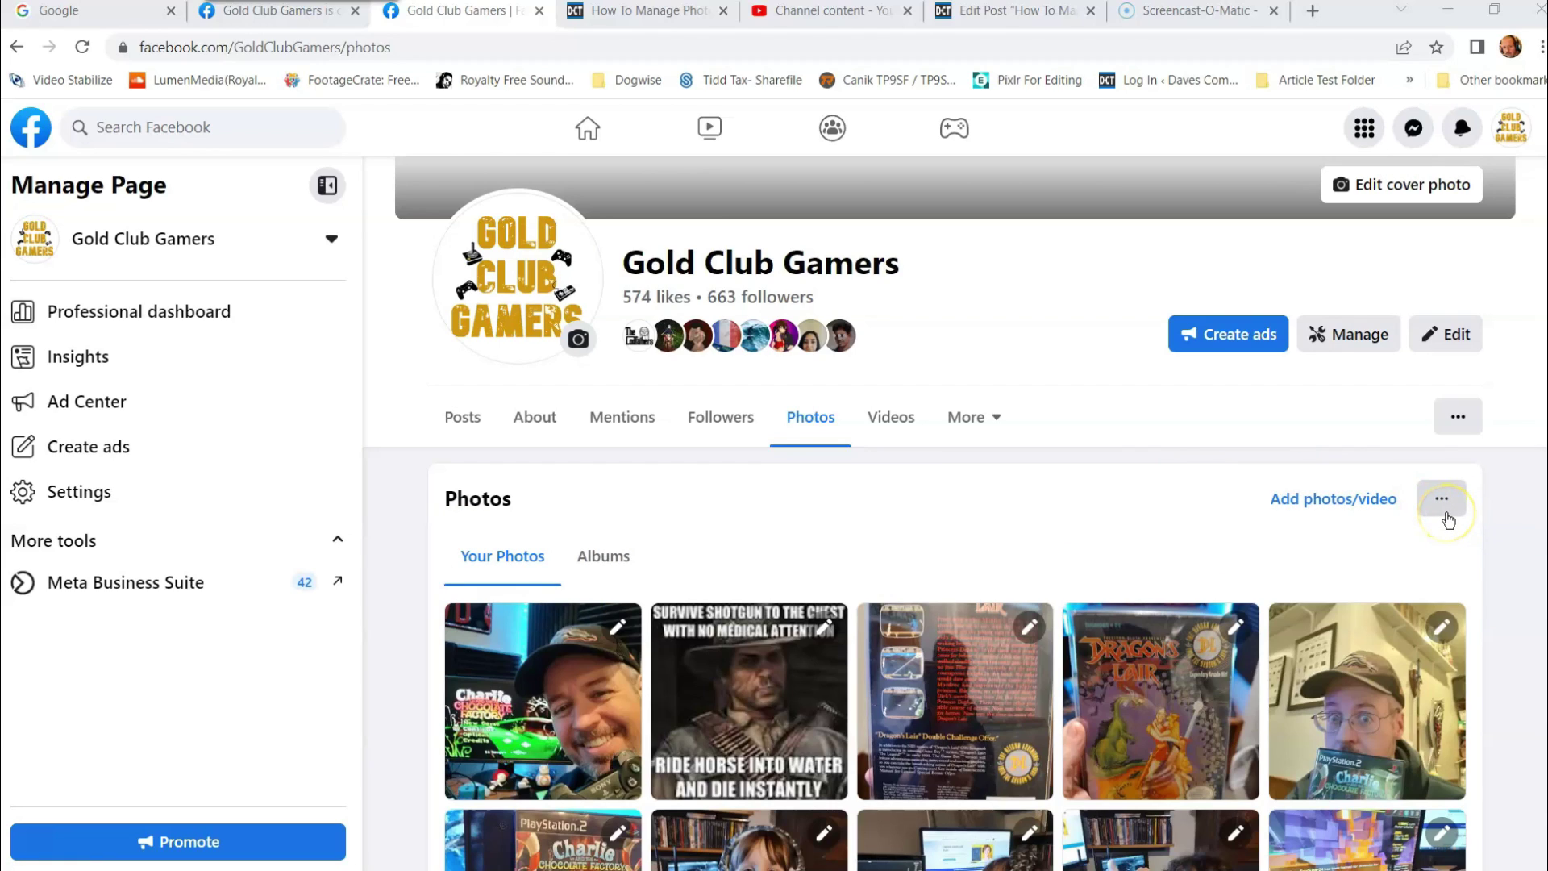
left_click(1447, 519)
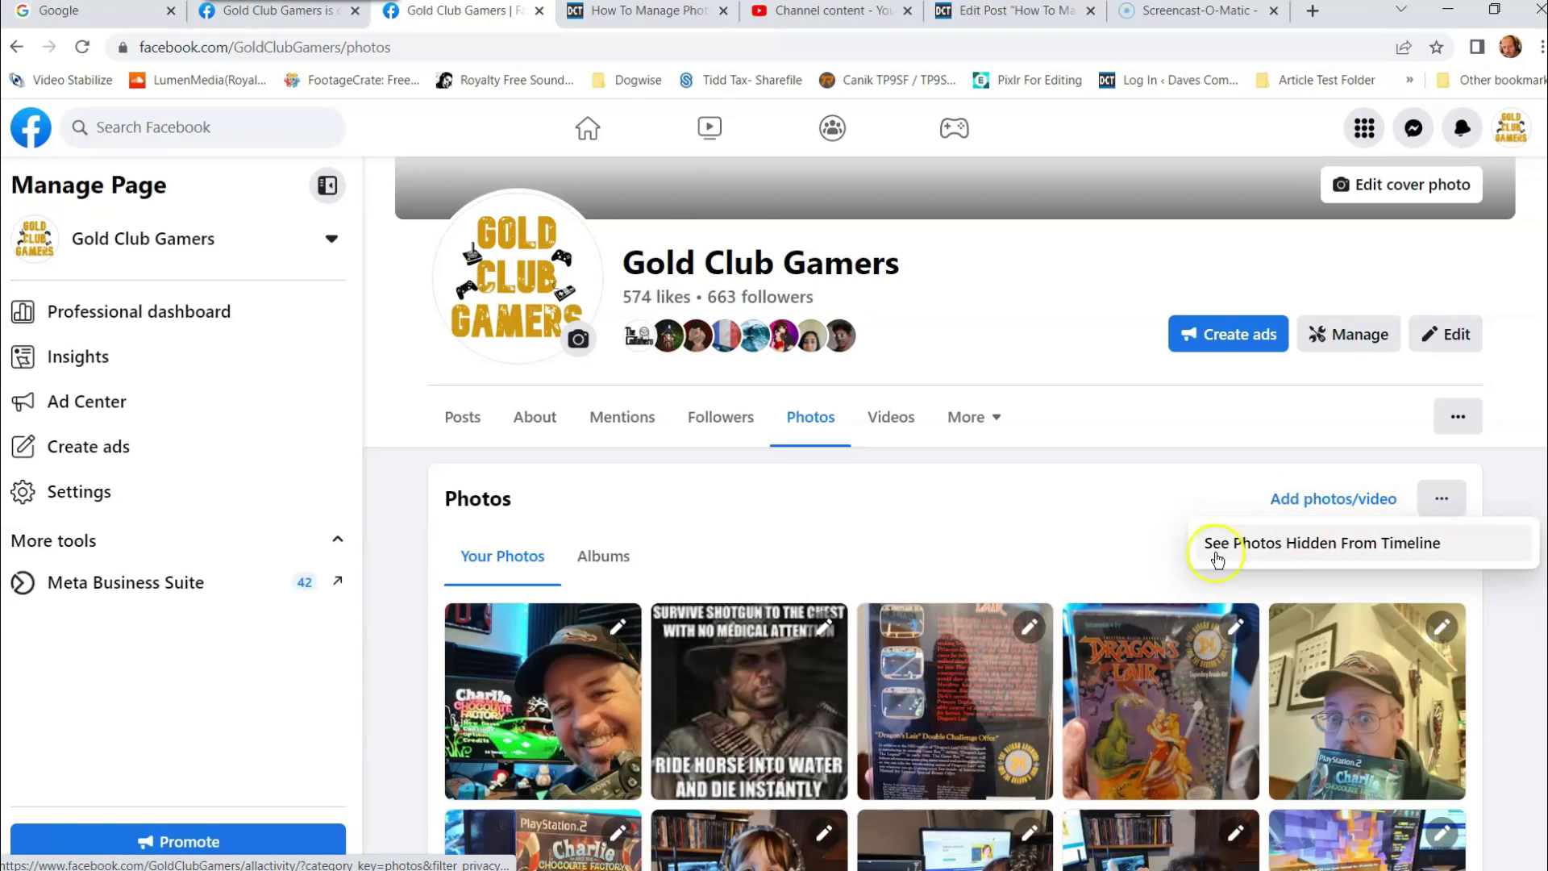
left_click(979, 521)
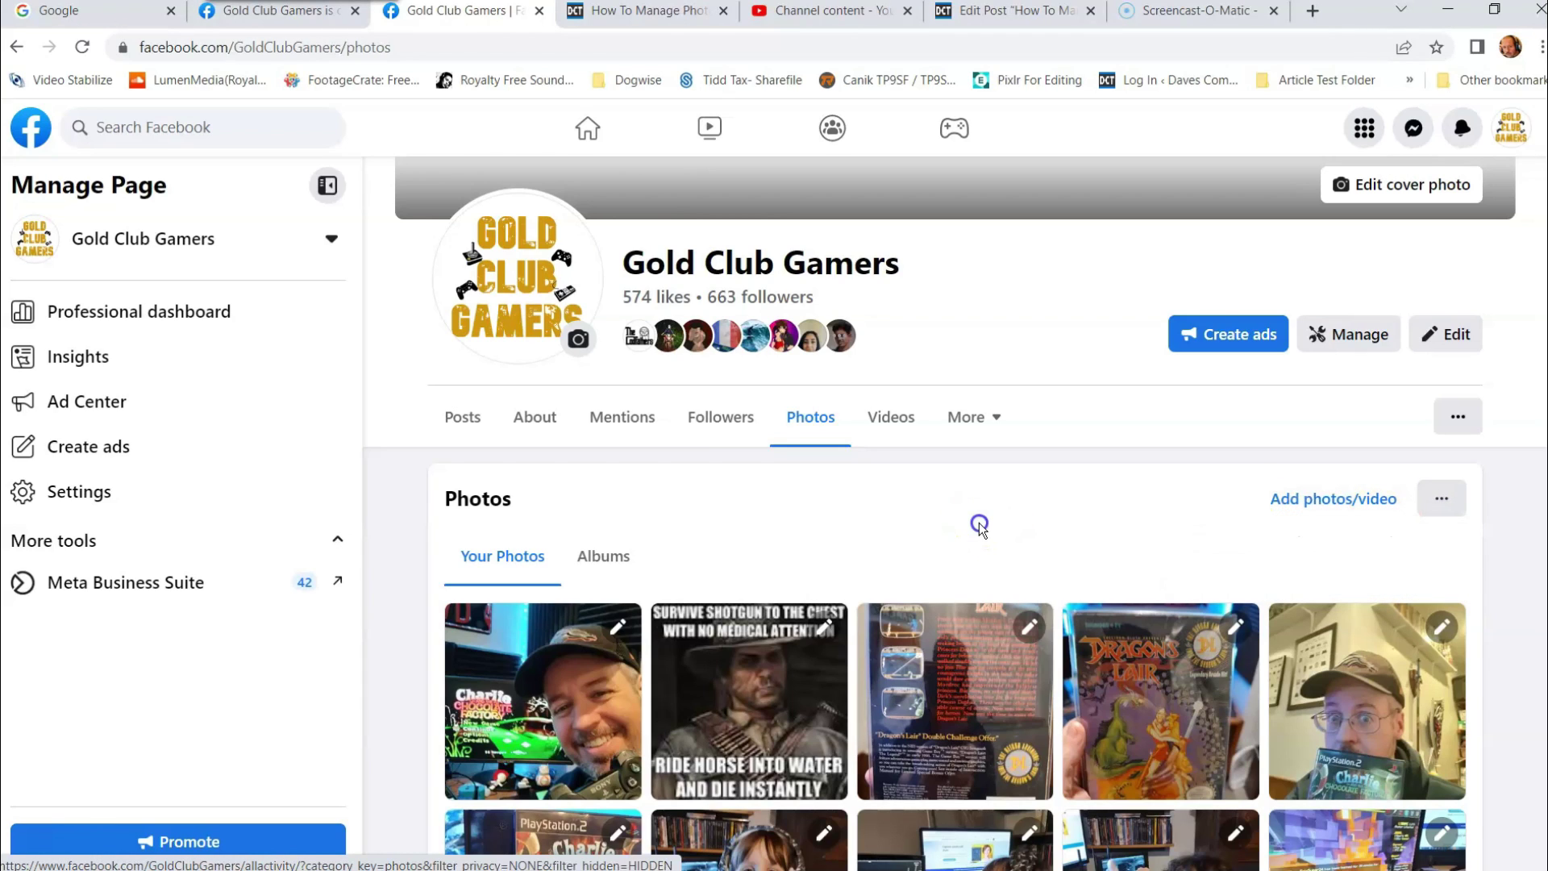
- Switch to the Albums view and open the Profile pictures album
left_click(596, 564)
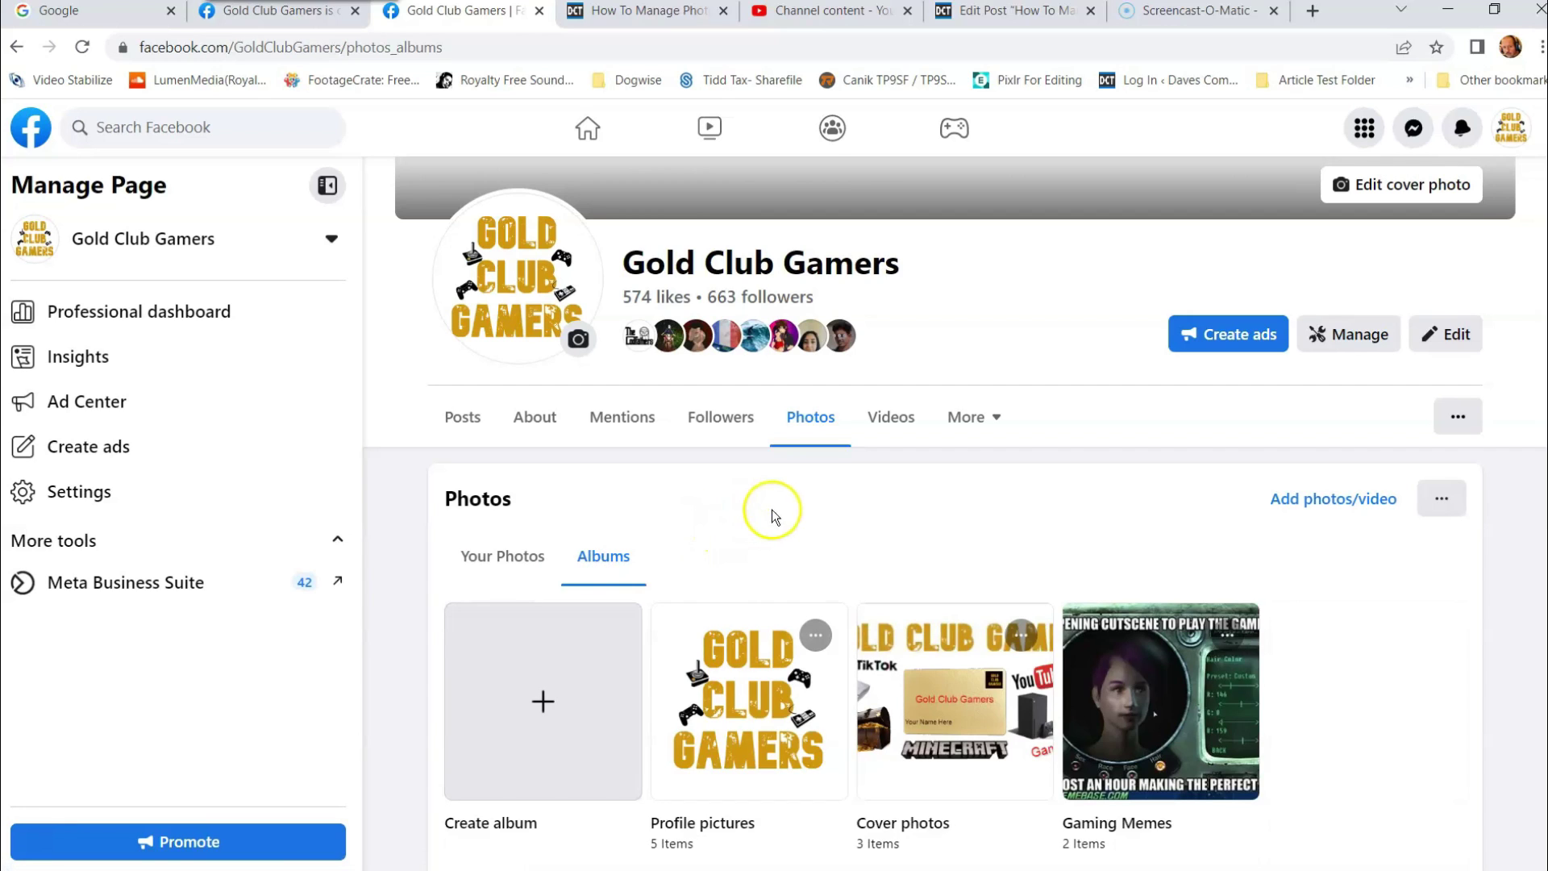
scroll(772, 510, "down", 3)
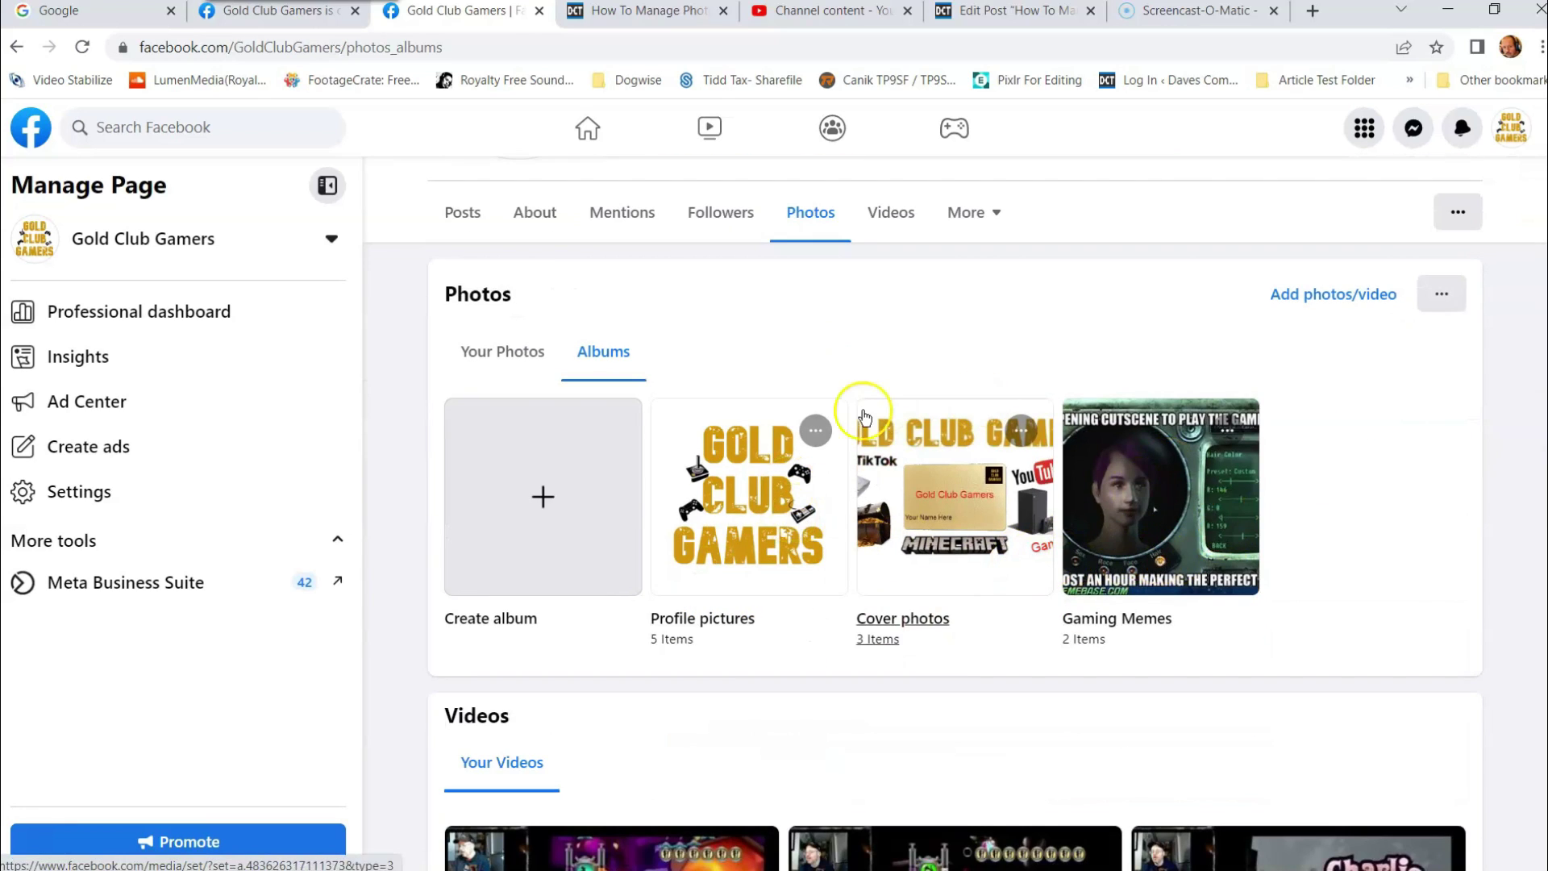
left_click(817, 436)
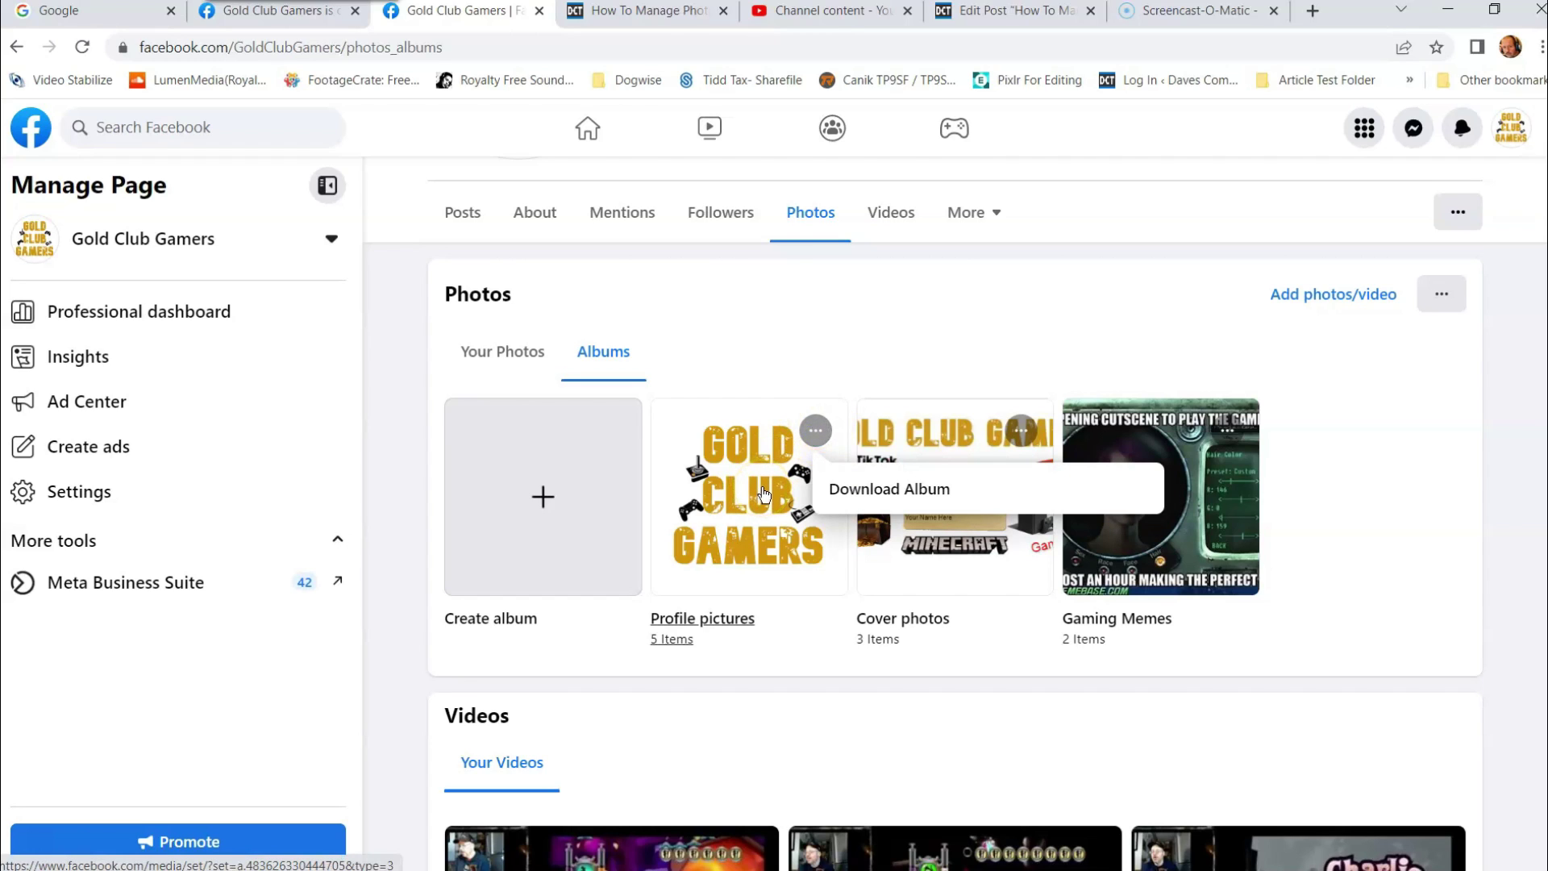
left_click(748, 516)
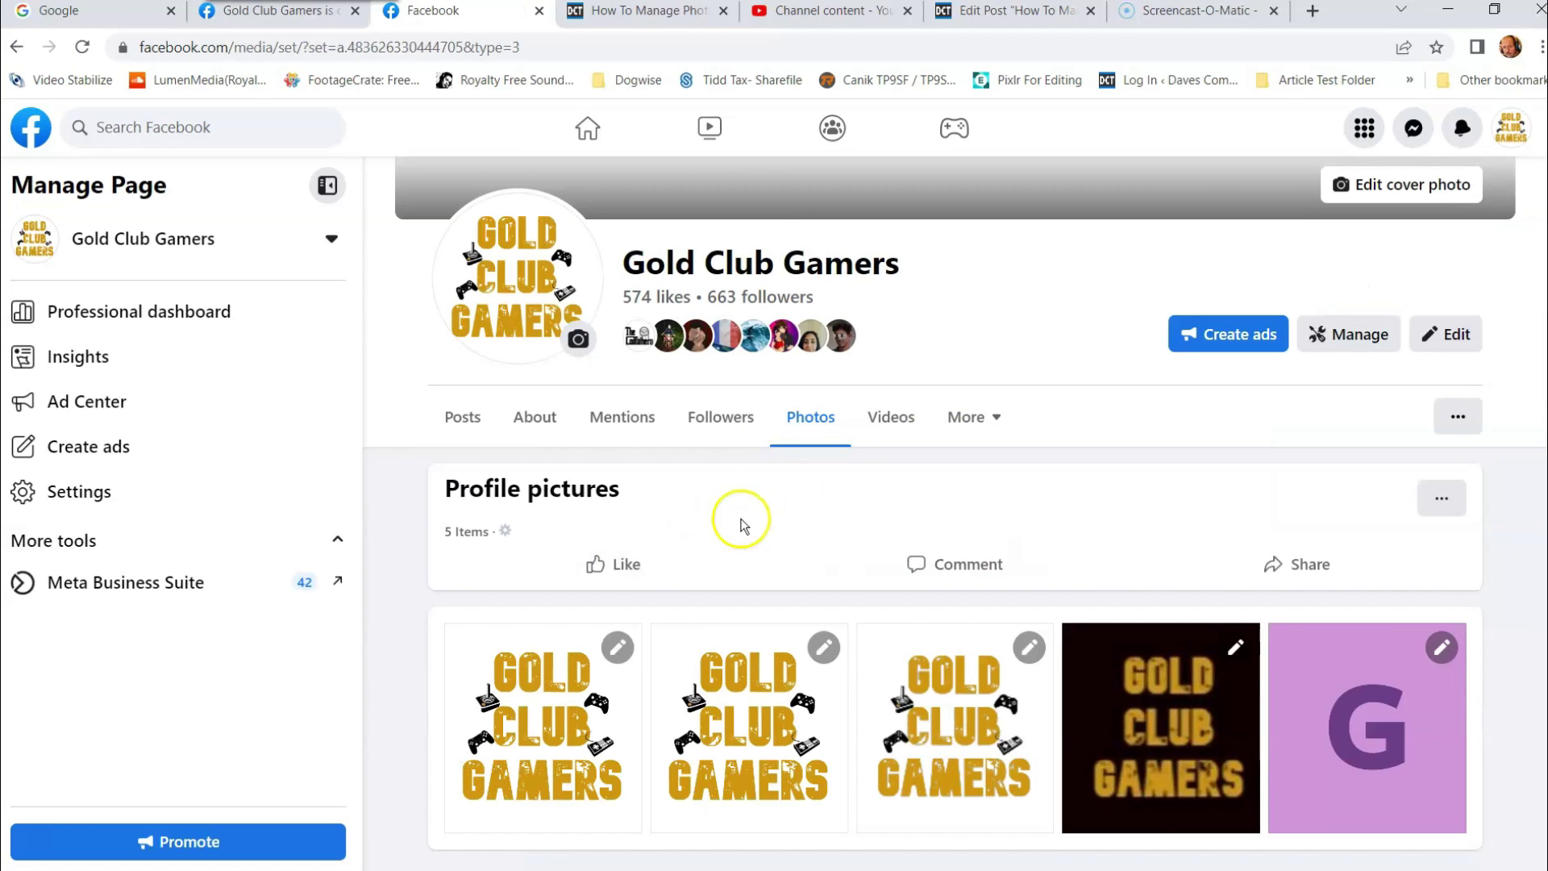
- Review the first profile picture's pencil-menu options, then close it without changing anything
scroll(743, 525, "down", 3)
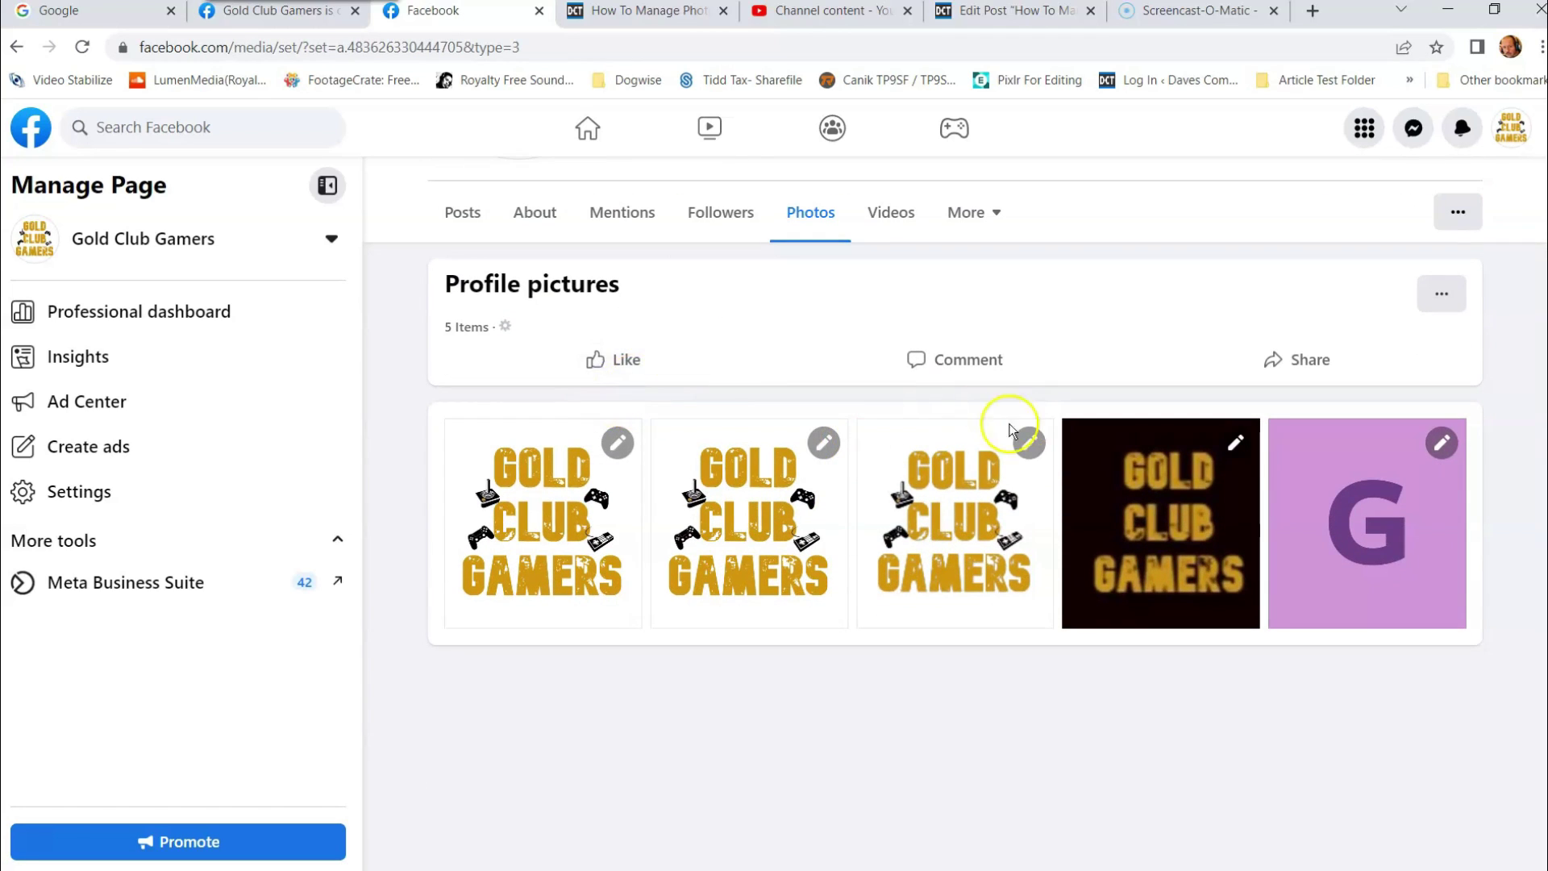
left_click(618, 443)
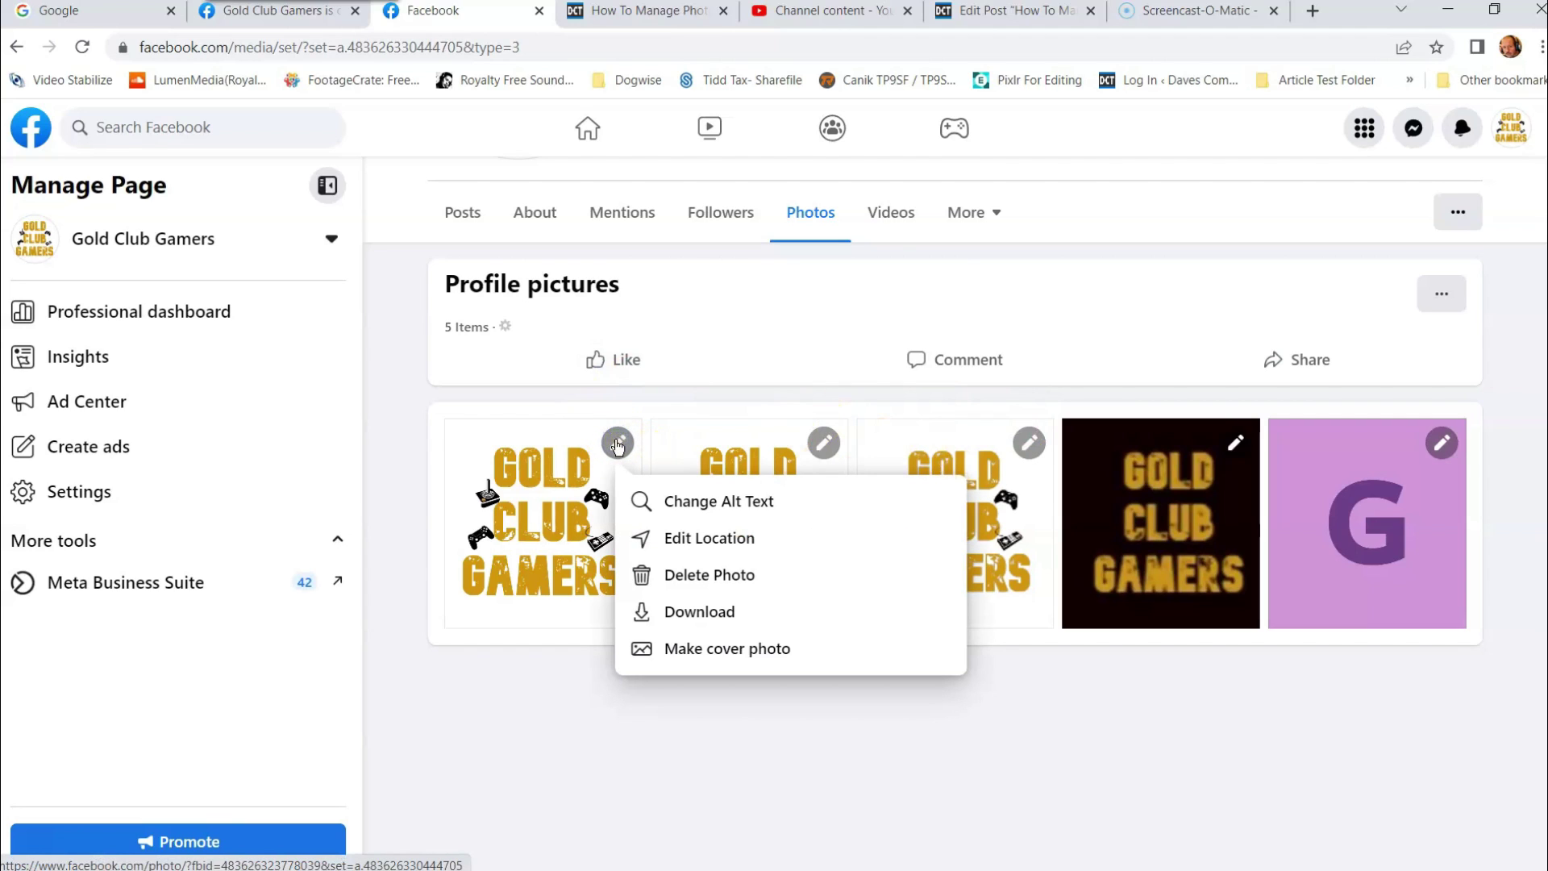
left_click(750, 583)
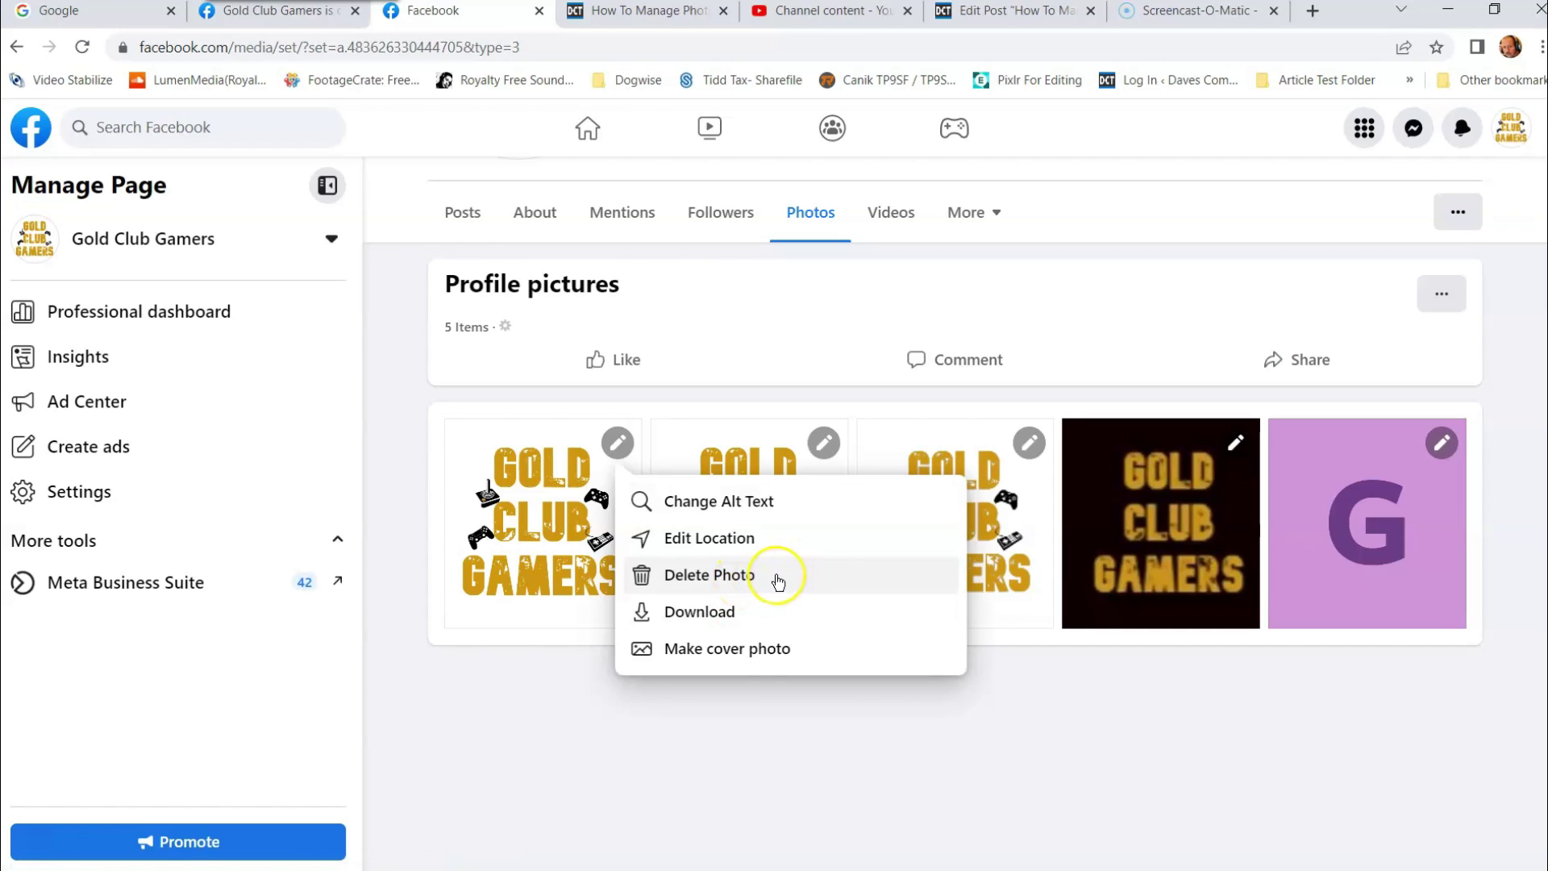
left_click(697, 613)
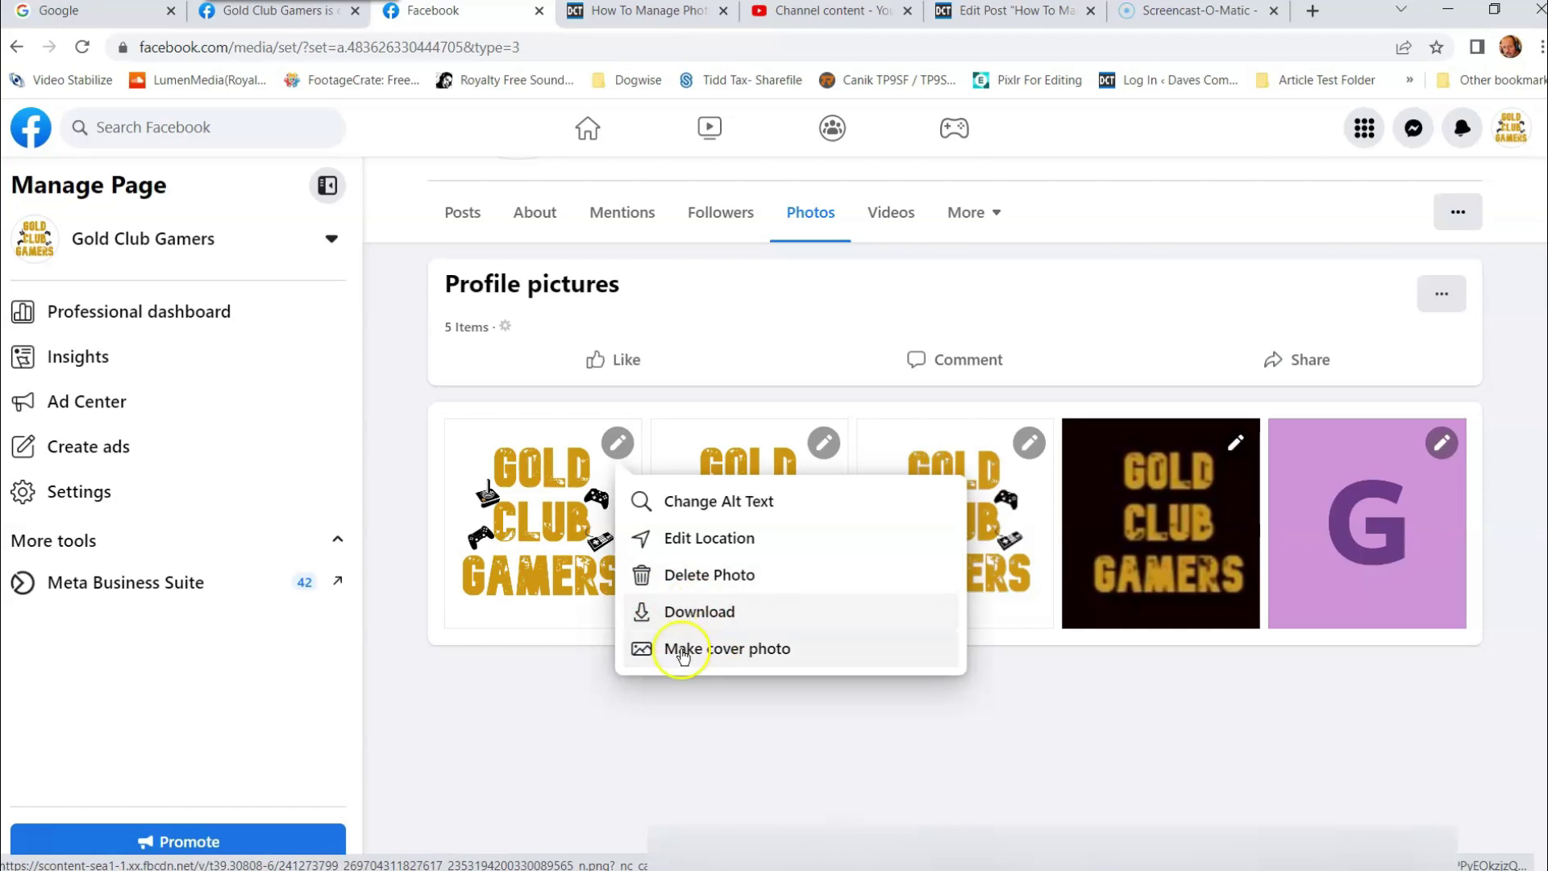
left_click(710, 652)
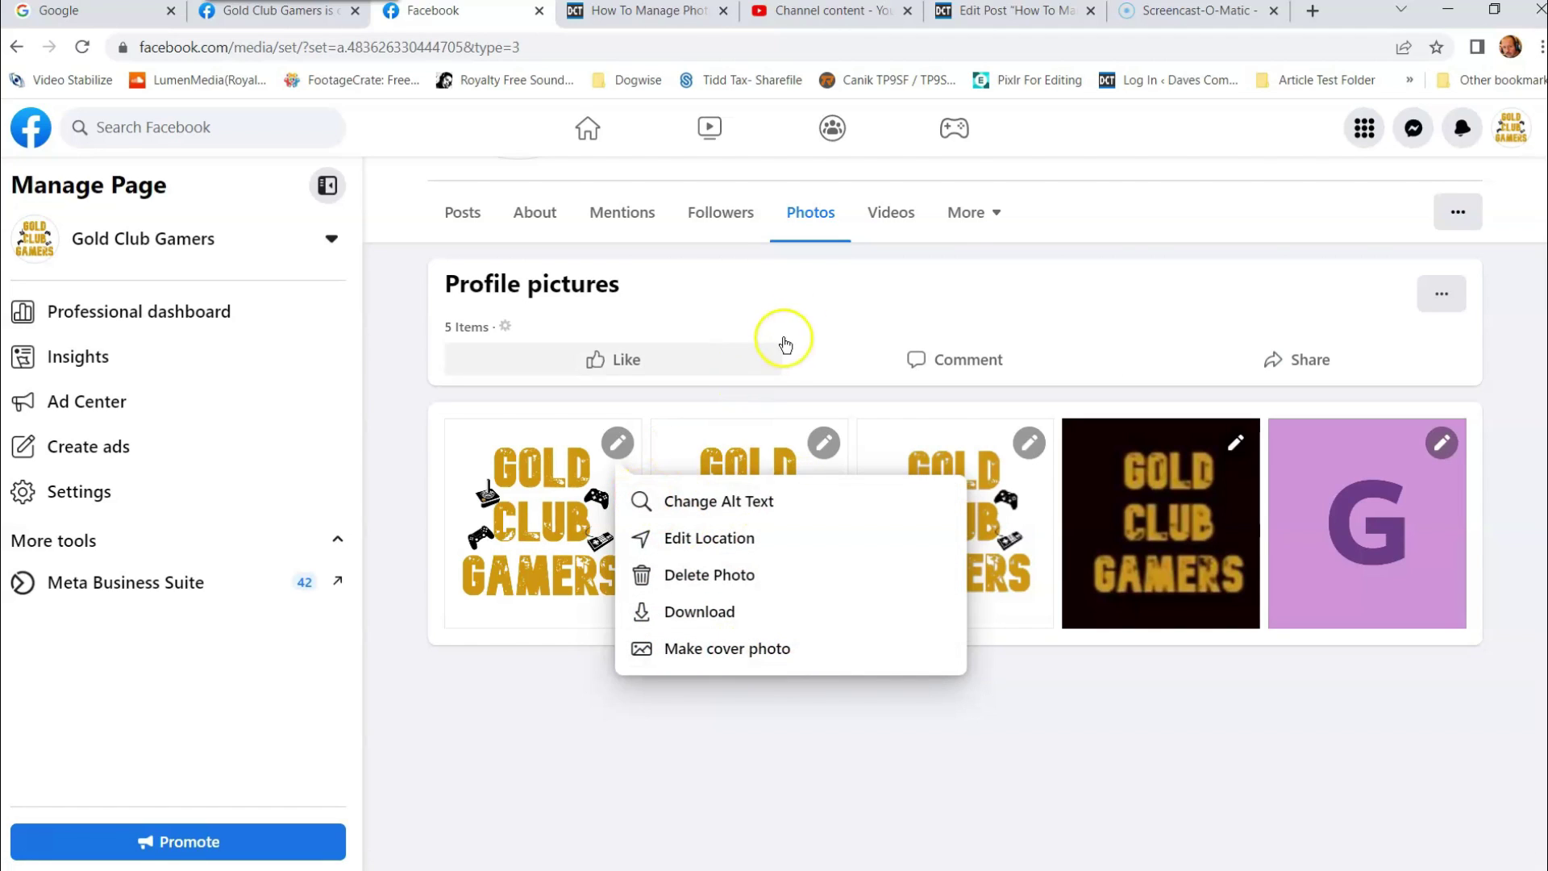
left_click(941, 303)
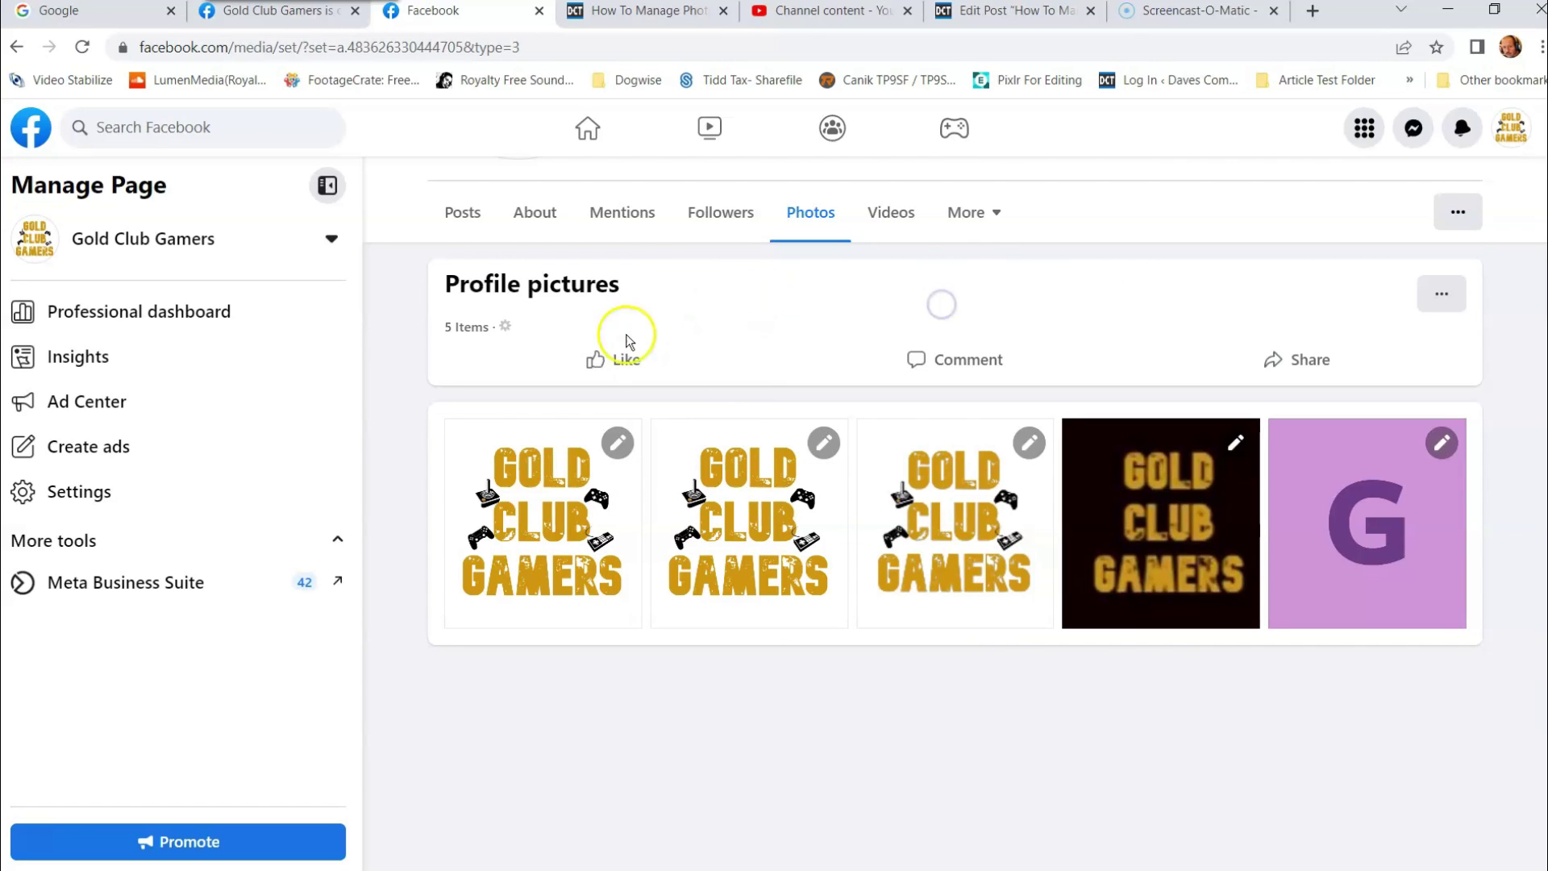
- Go to Photos, Albums, Your Photos and bring up the first photo's pencil menu
left_click(803, 214)
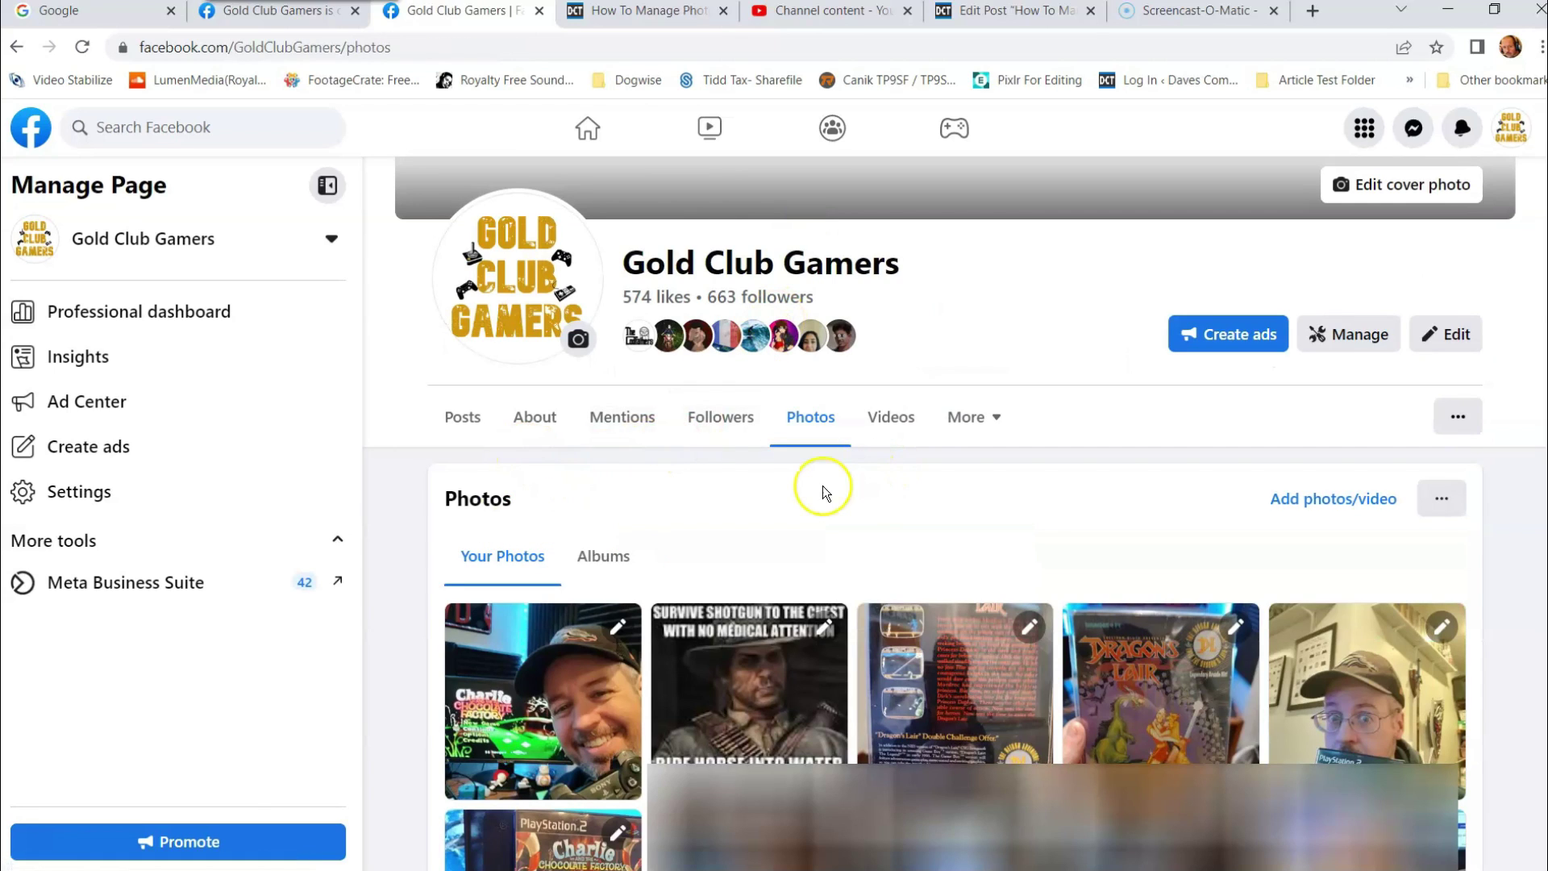
left_click(611, 558)
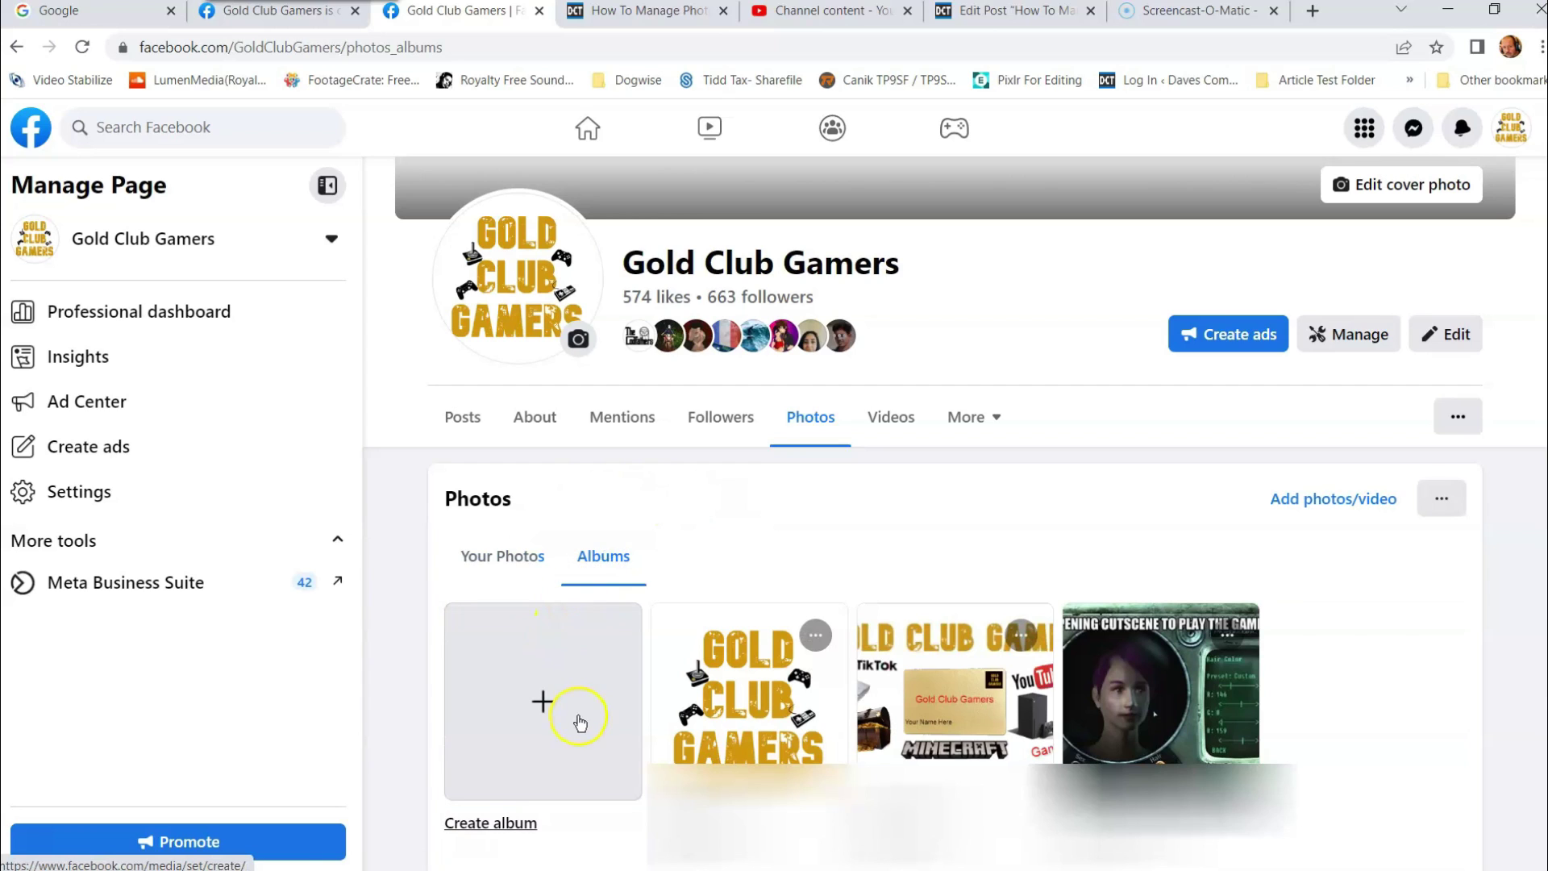
left_click(508, 556)
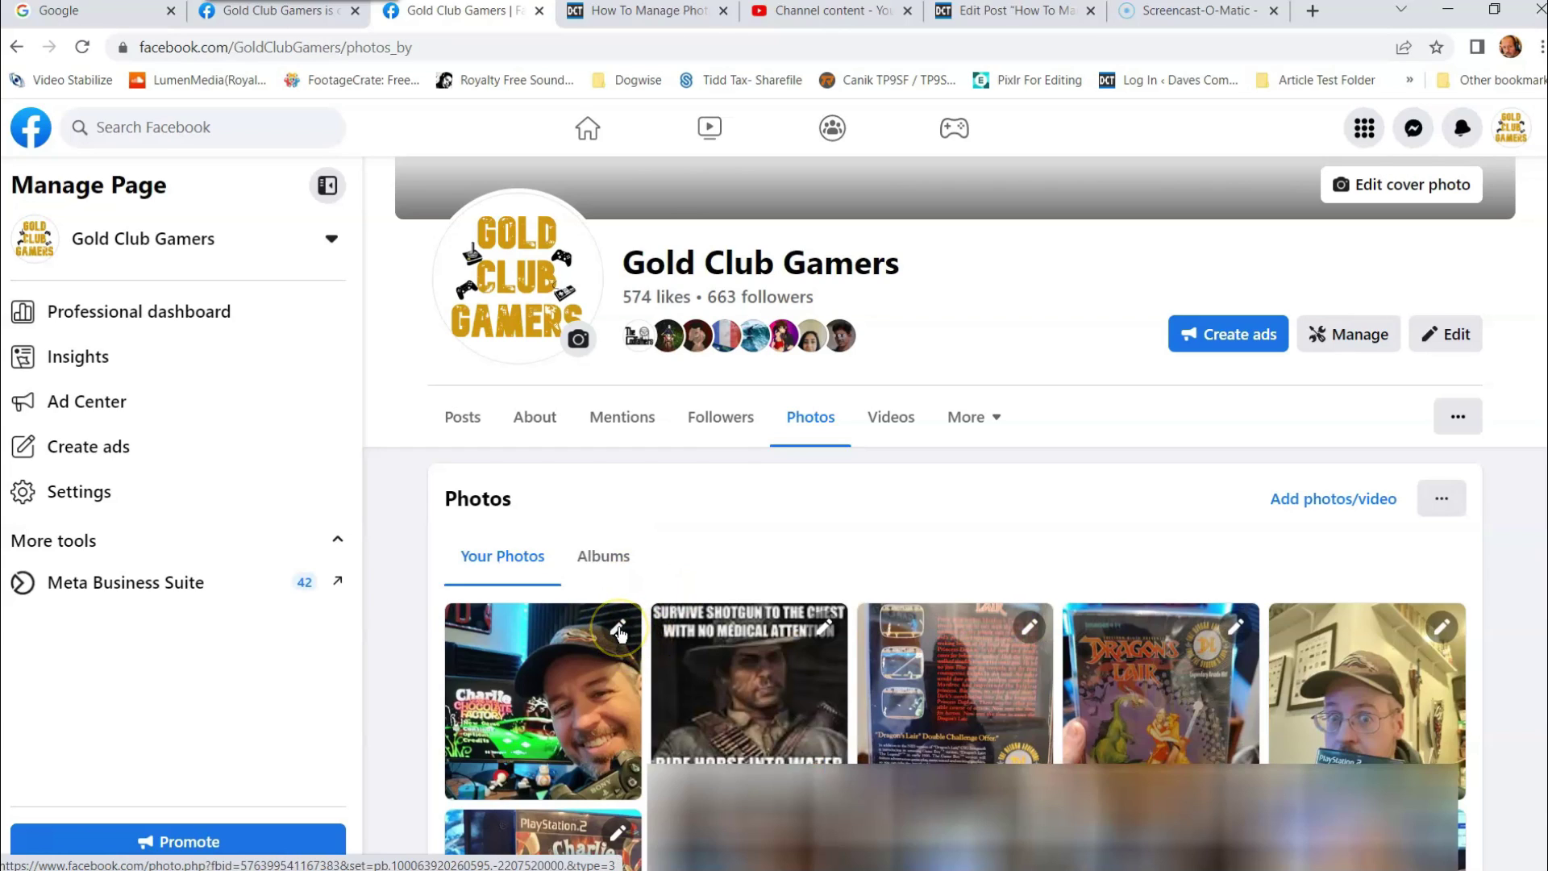
left_click(619, 635)
left_click(619, 633)
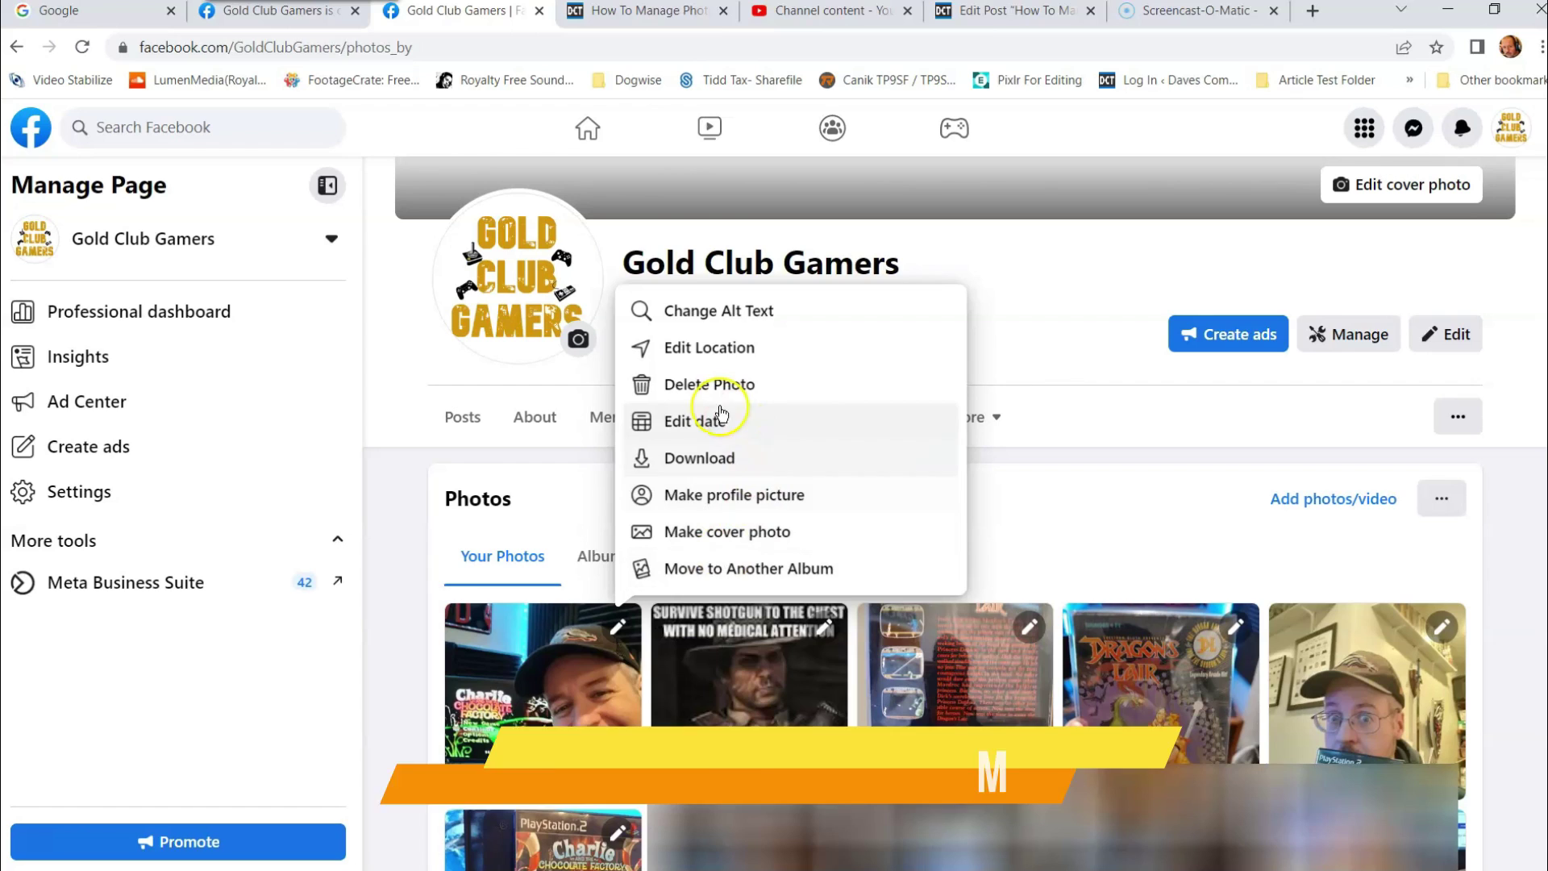
- In Edit Date, keep the first photo's date at Jan 21, 2023, 2:10 PM and confirm
left_click(695, 424)
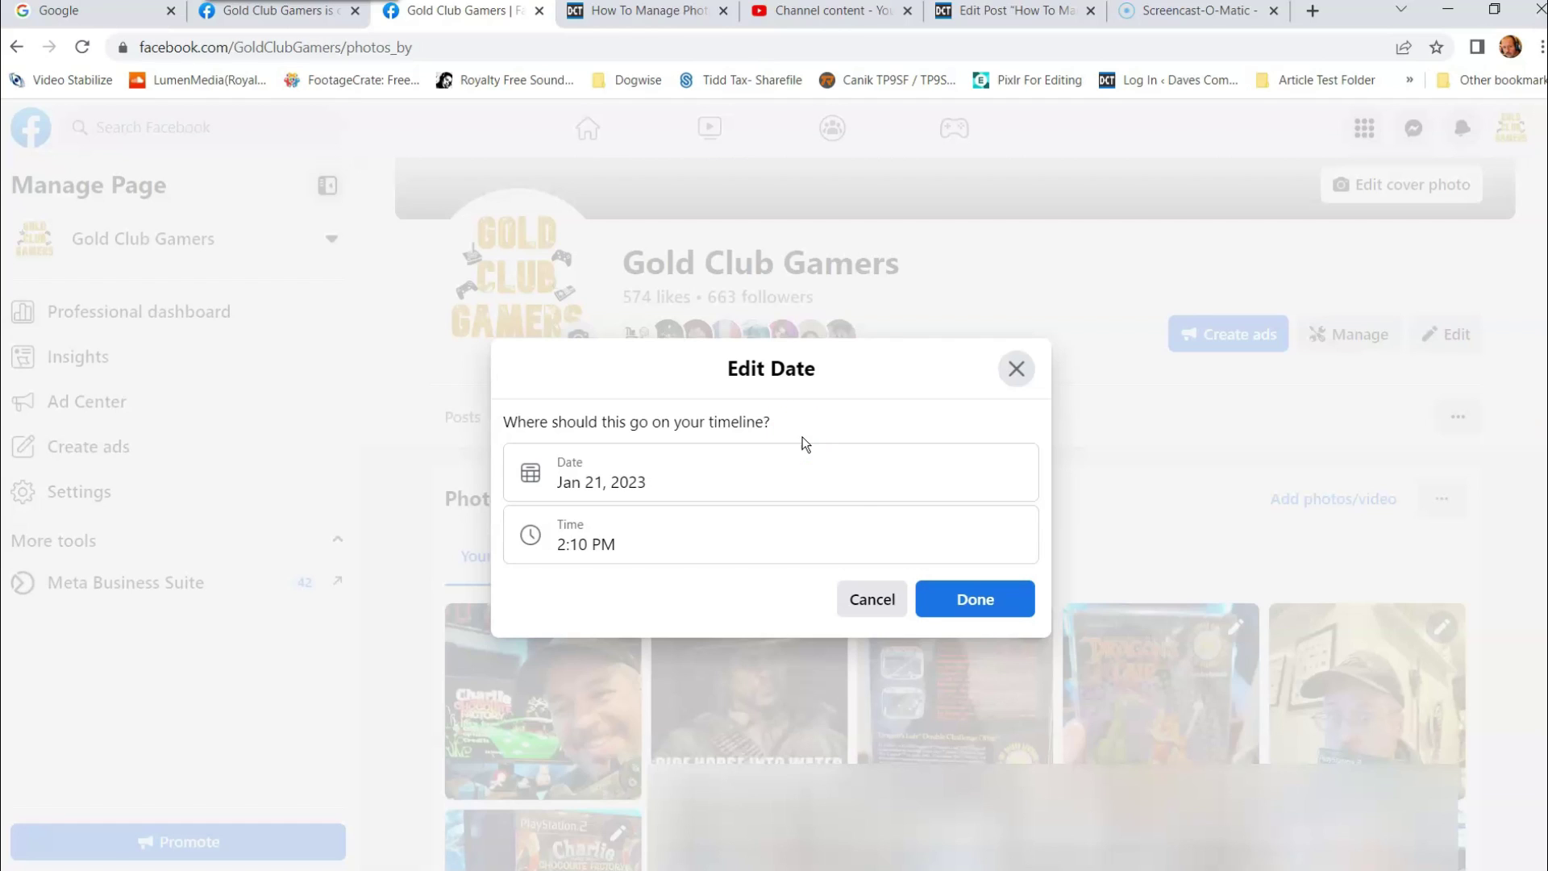
left_click(624, 482)
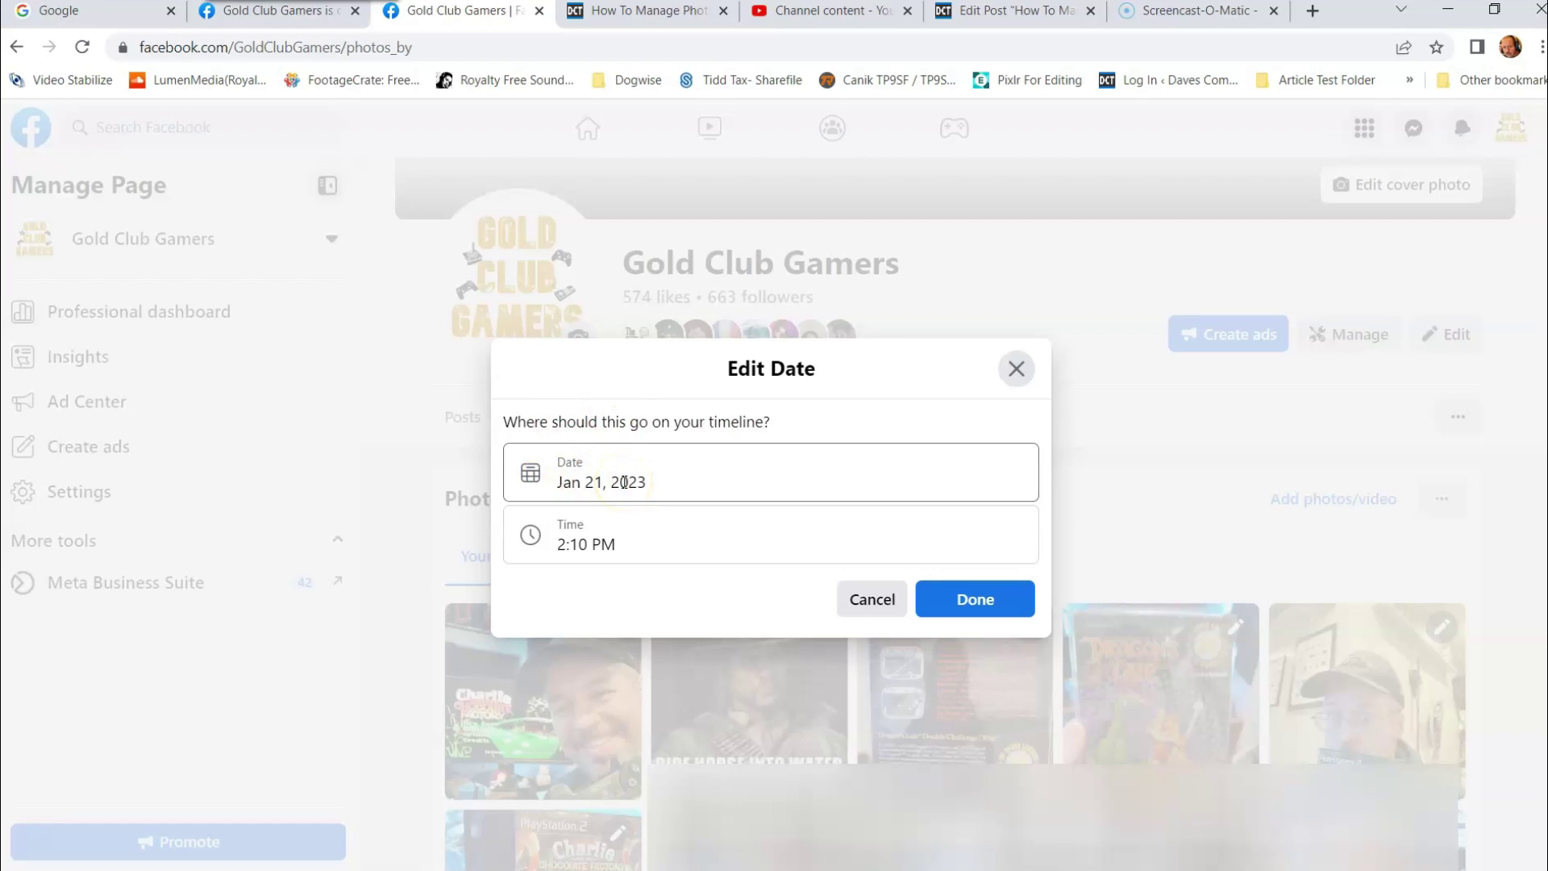
left_click(624, 482)
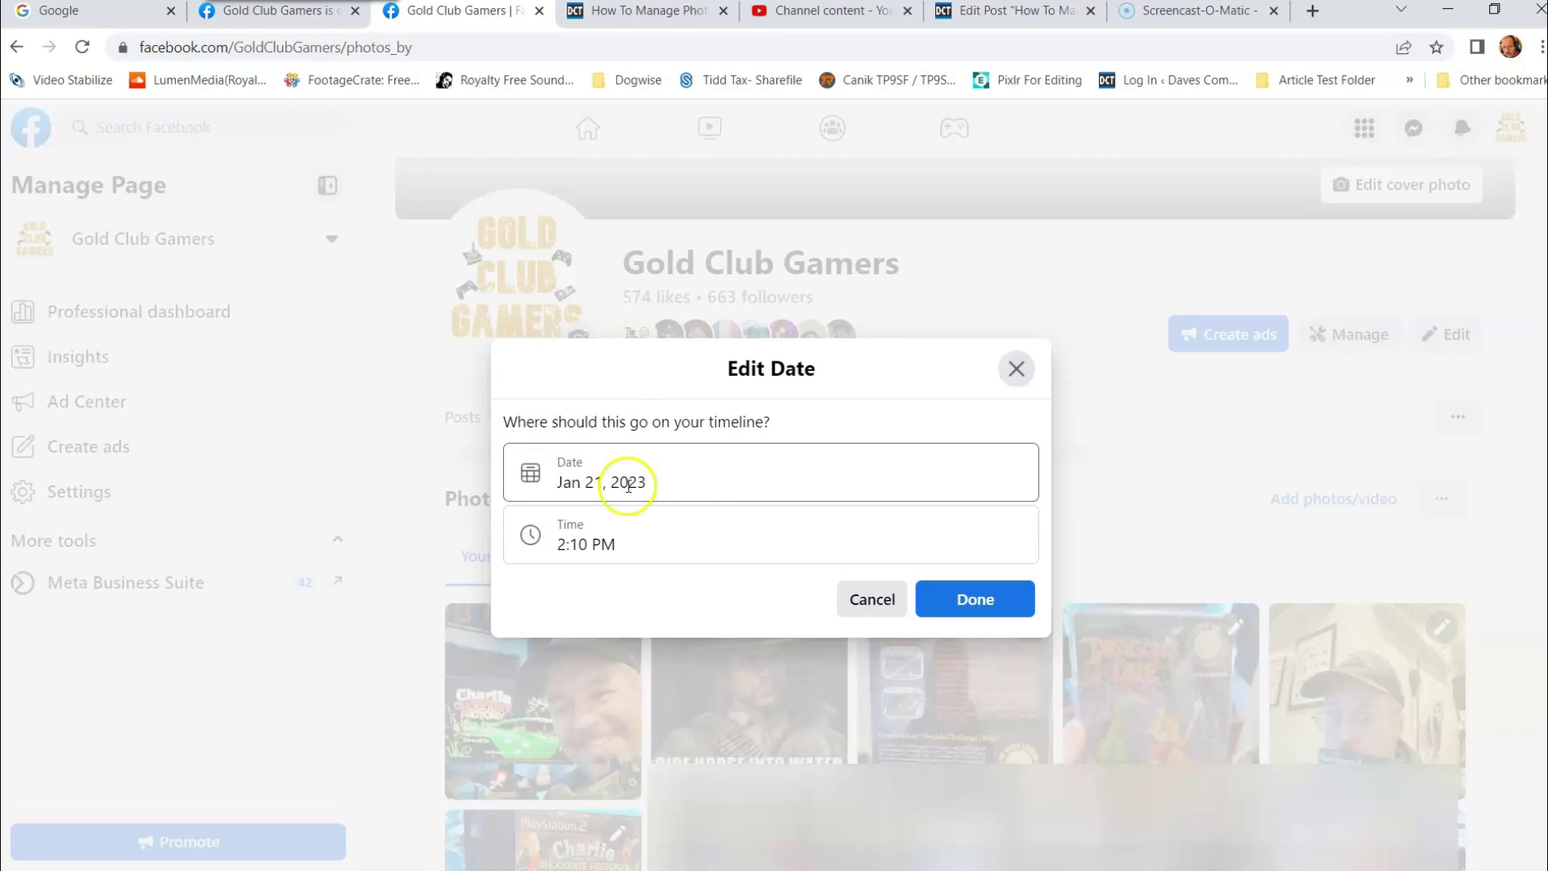
left_click(711, 494)
left_click(702, 508)
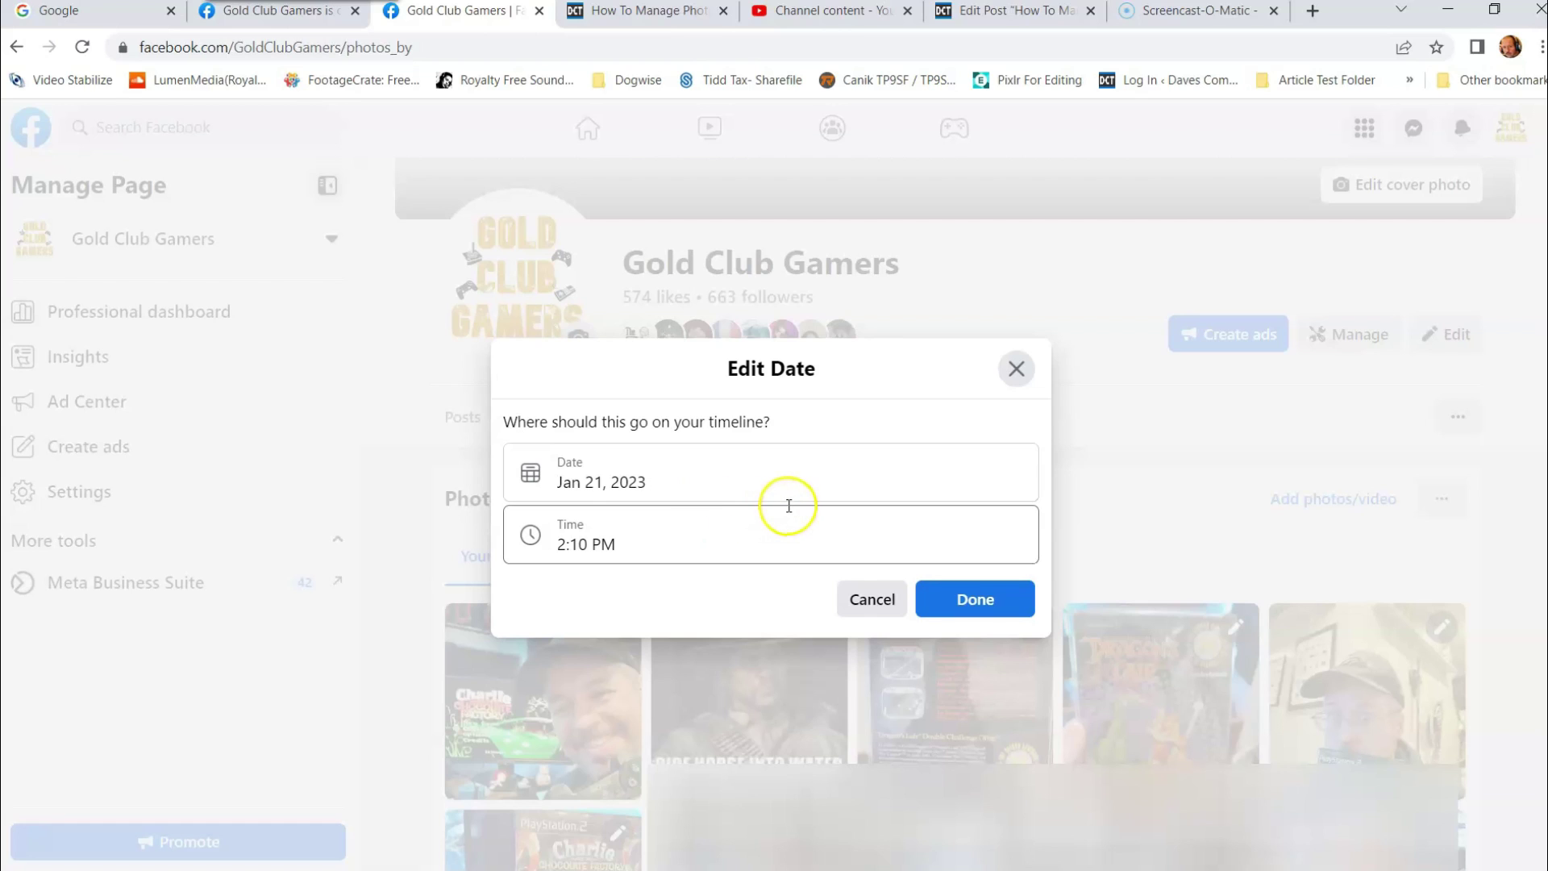
left_click(633, 507)
left_click(980, 606)
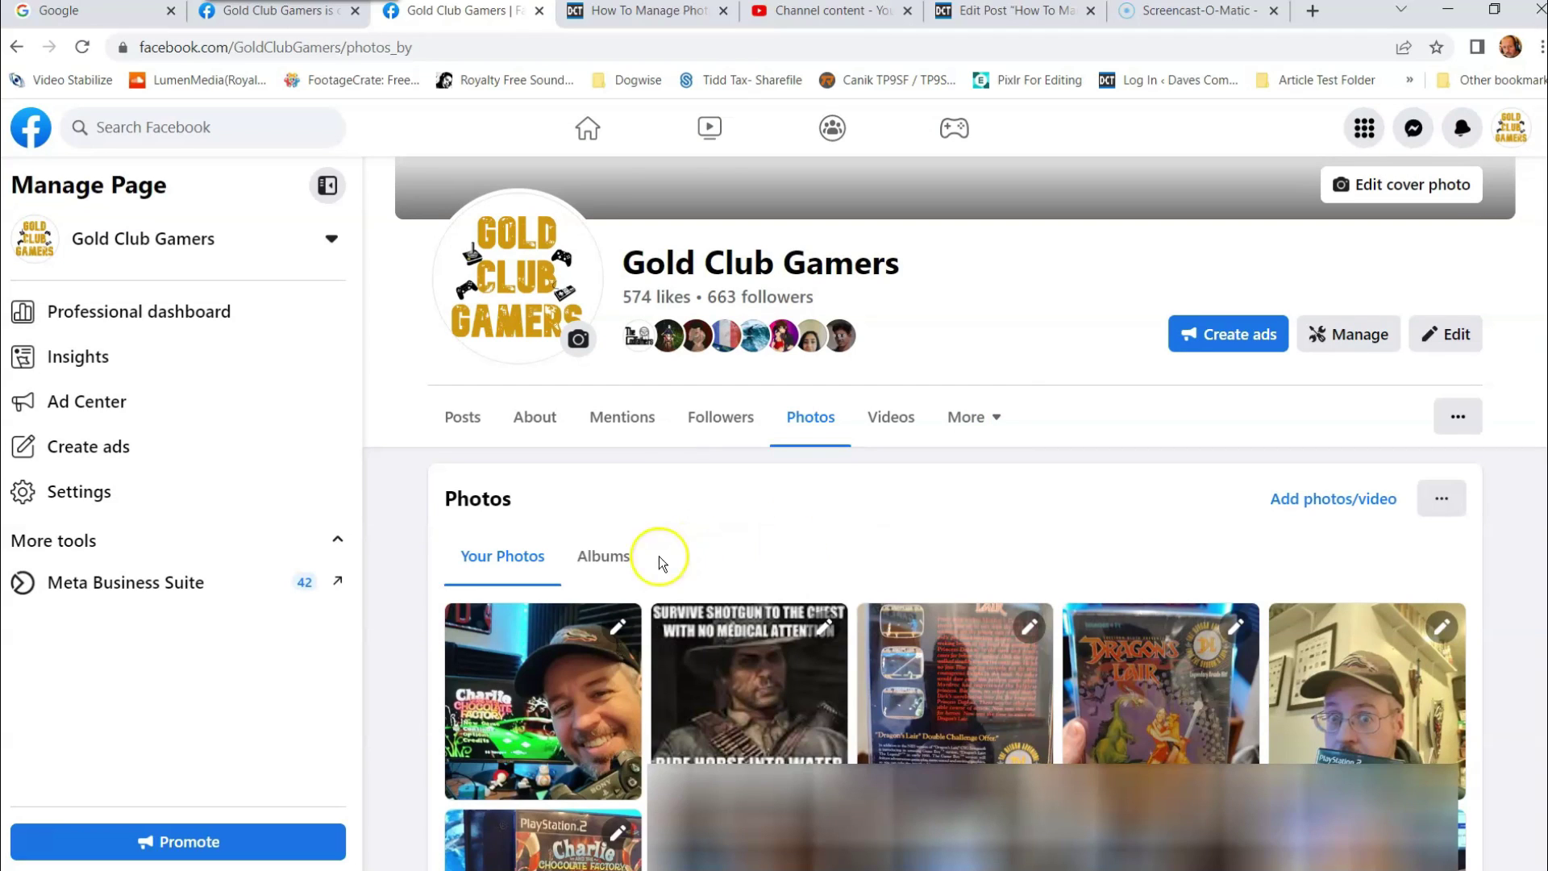
- Move the first photo into a newly created album via Move to Another Album
left_click(623, 629)
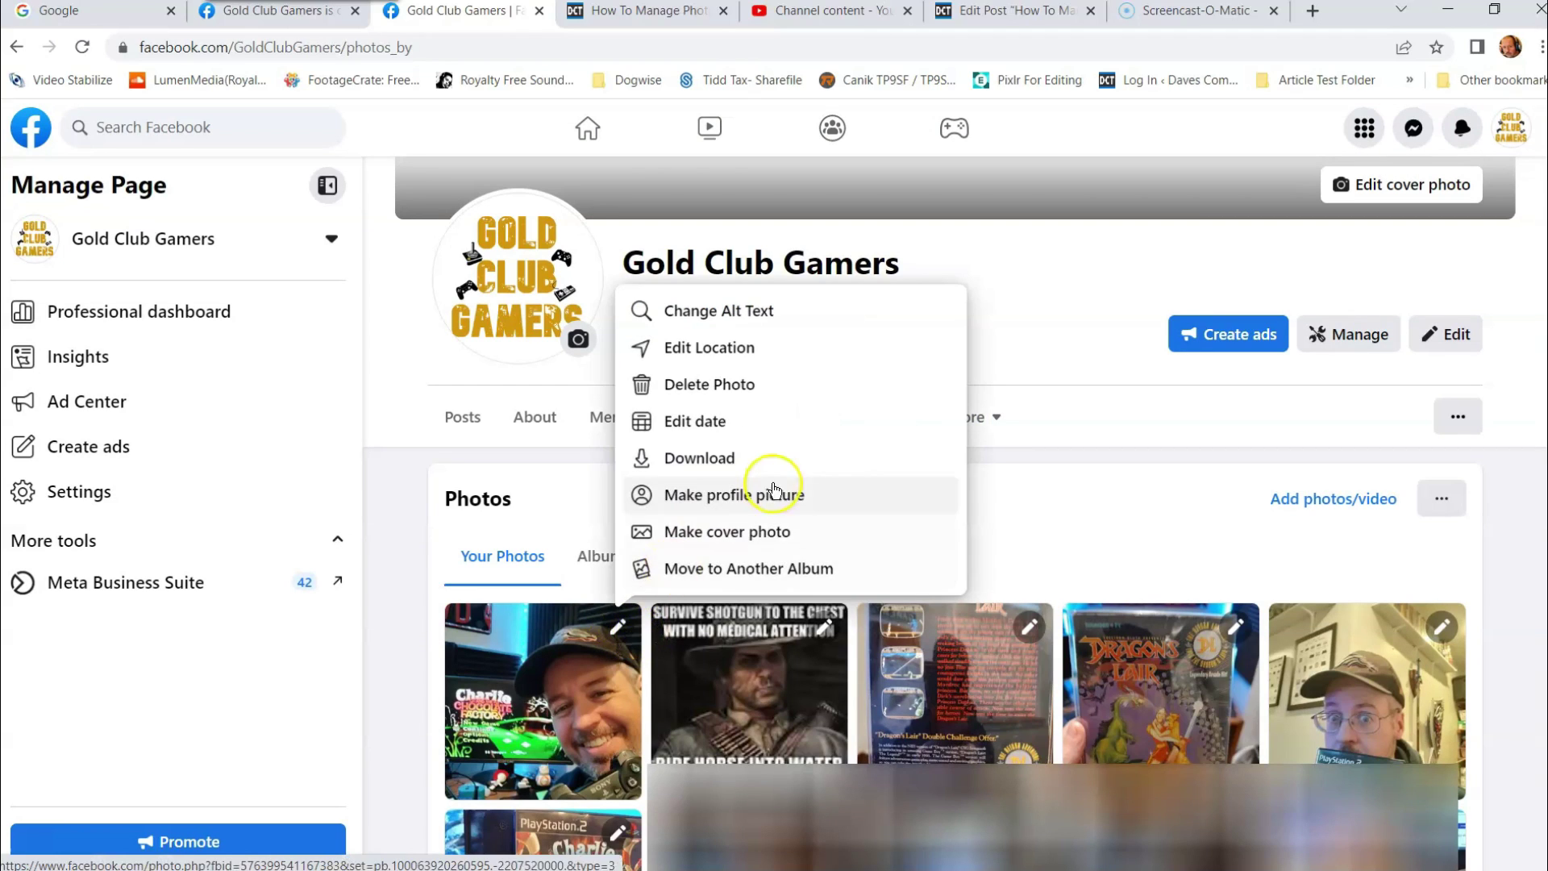
left_click(730, 569)
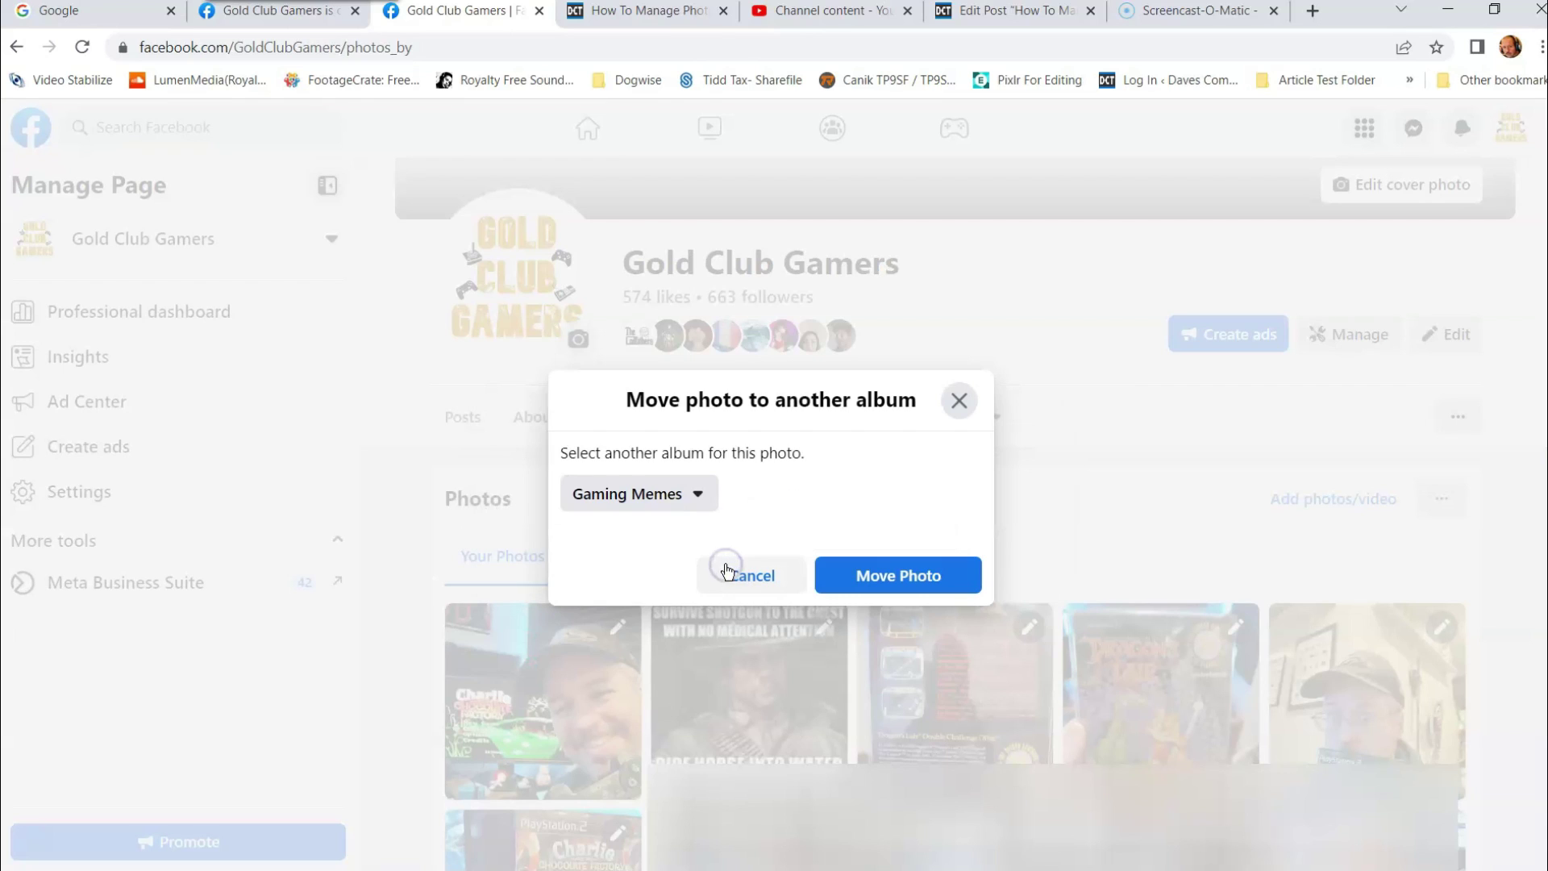
left_click(701, 498)
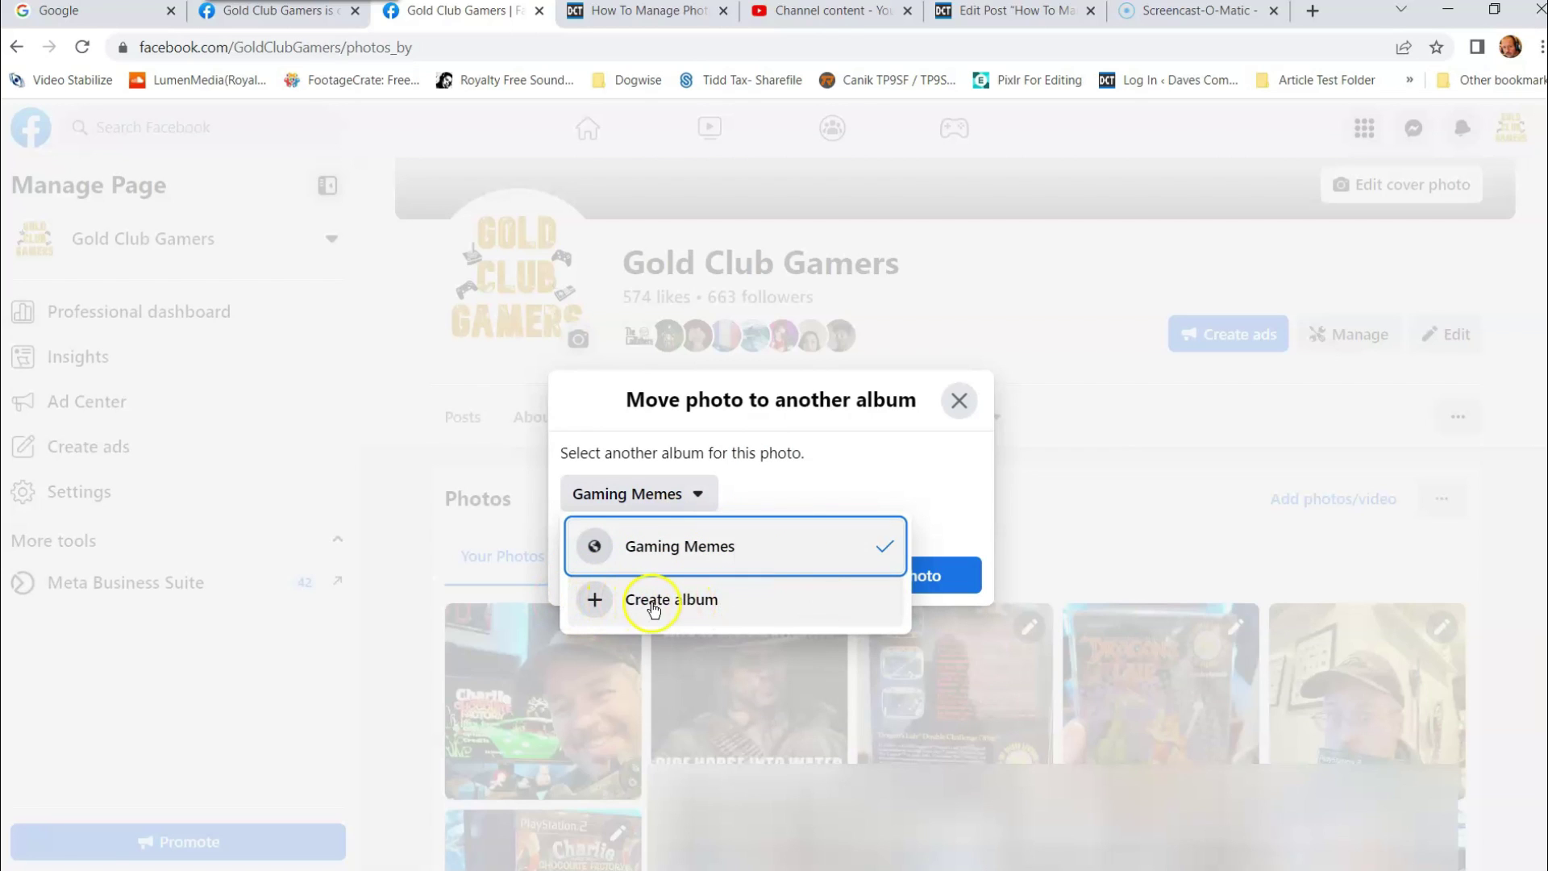
left_click(654, 605)
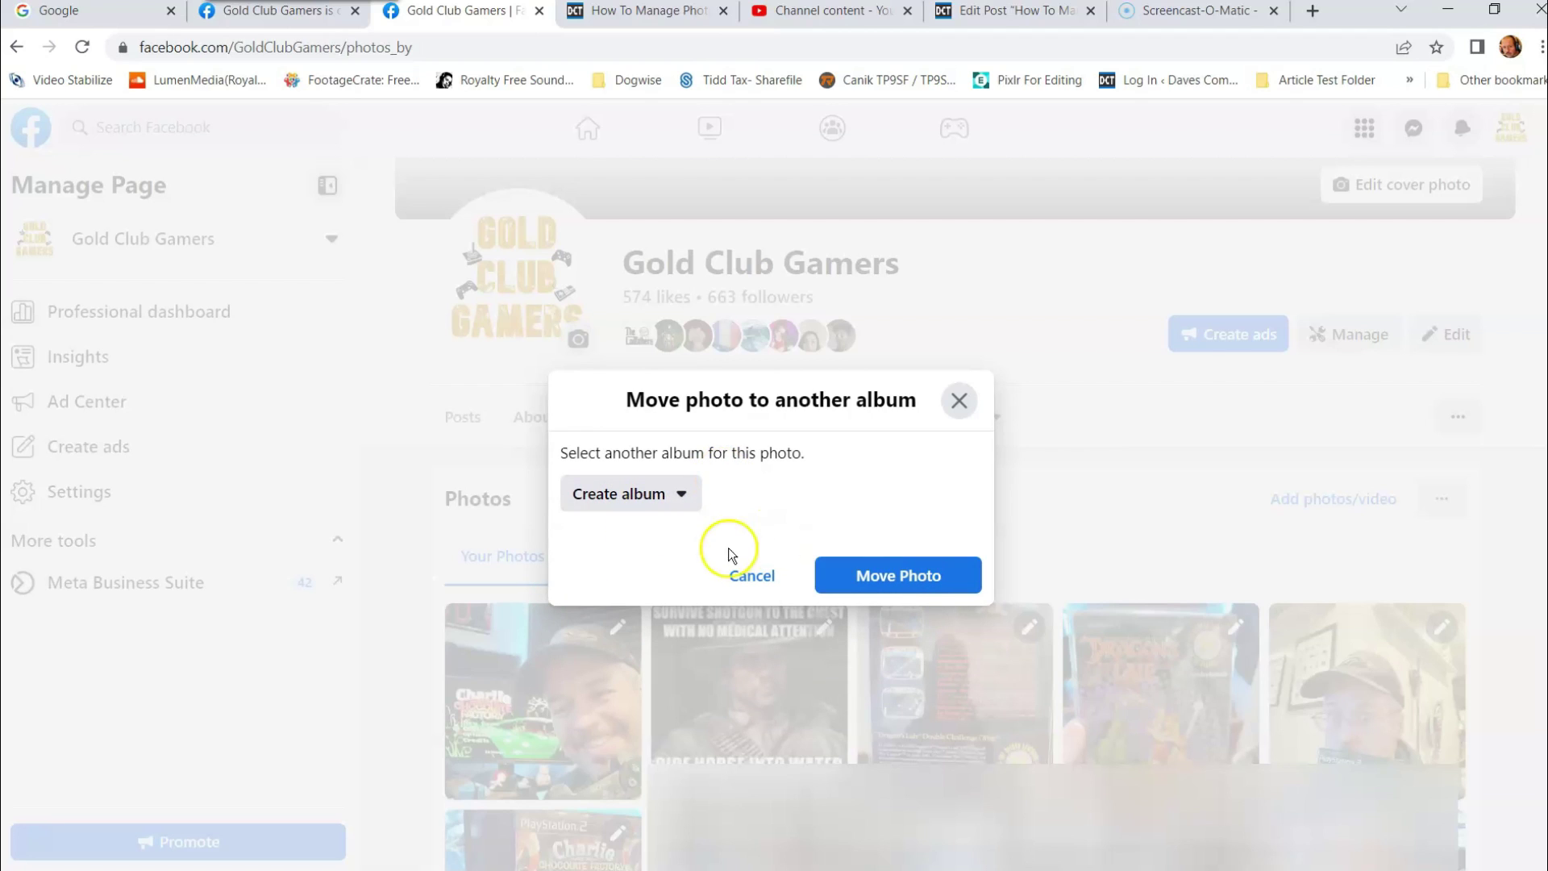
left_click(864, 575)
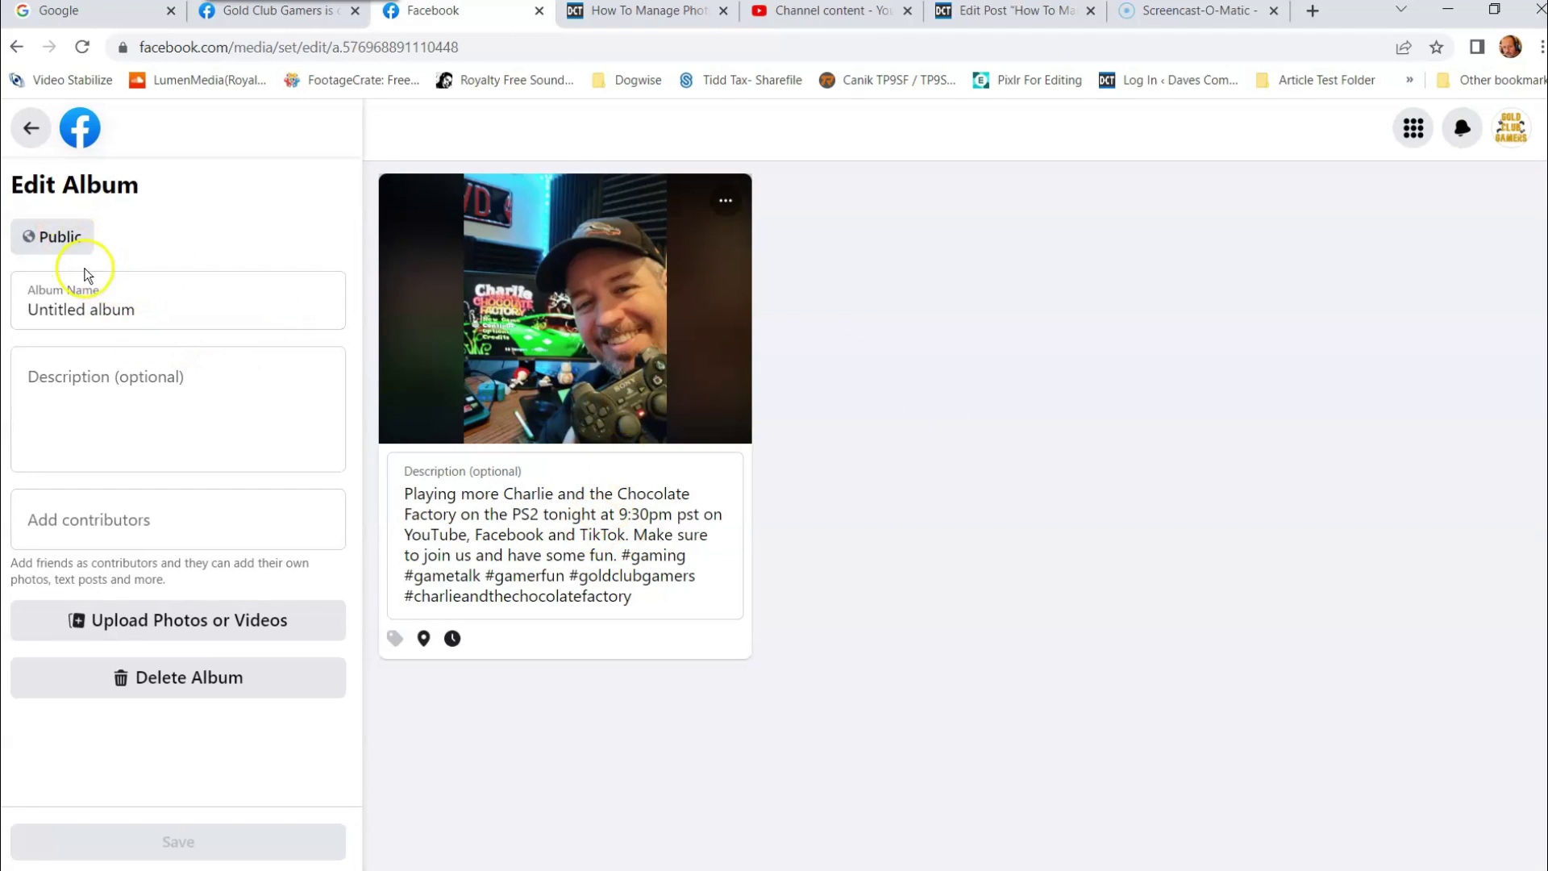
- Leave the new album's audience at Public and rename it to Gaming Album
left_click(38, 236)
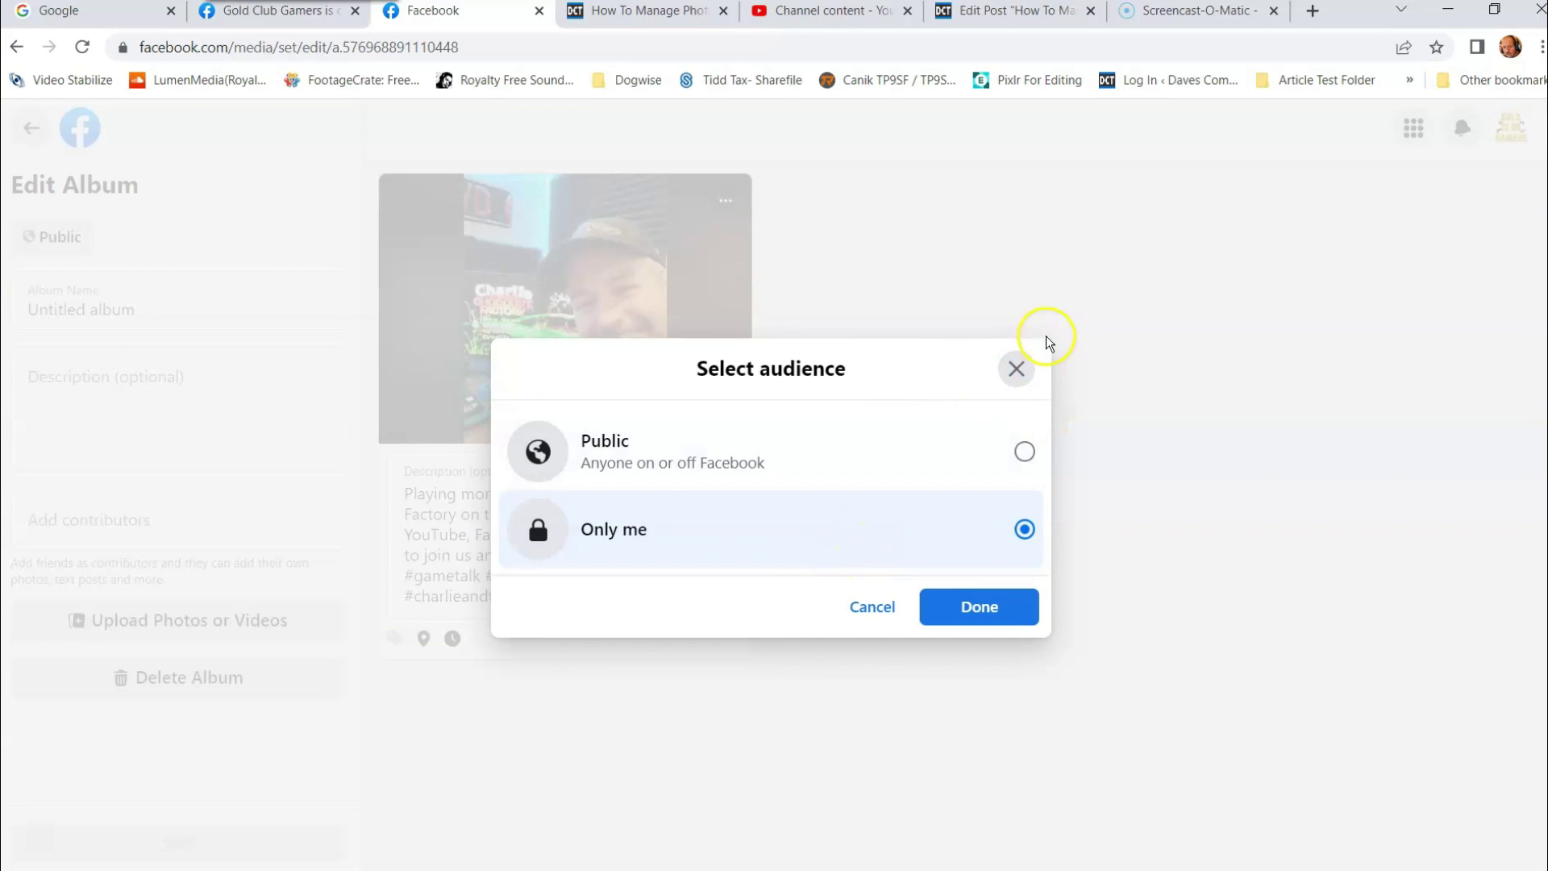
left_click(1014, 368)
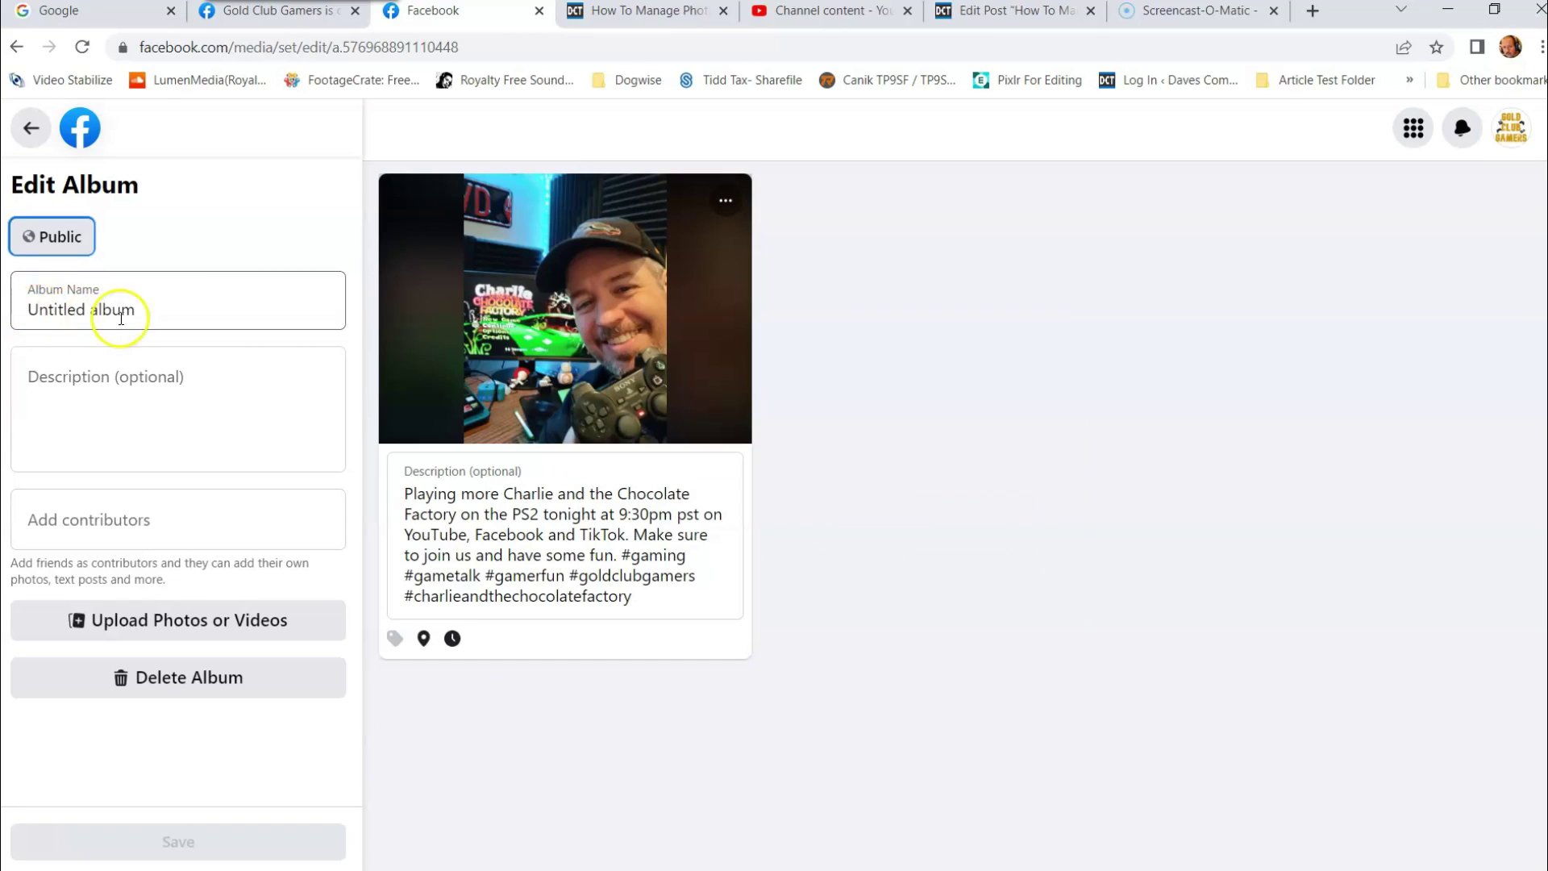
left_click(172, 316)
key("ctrl+a")
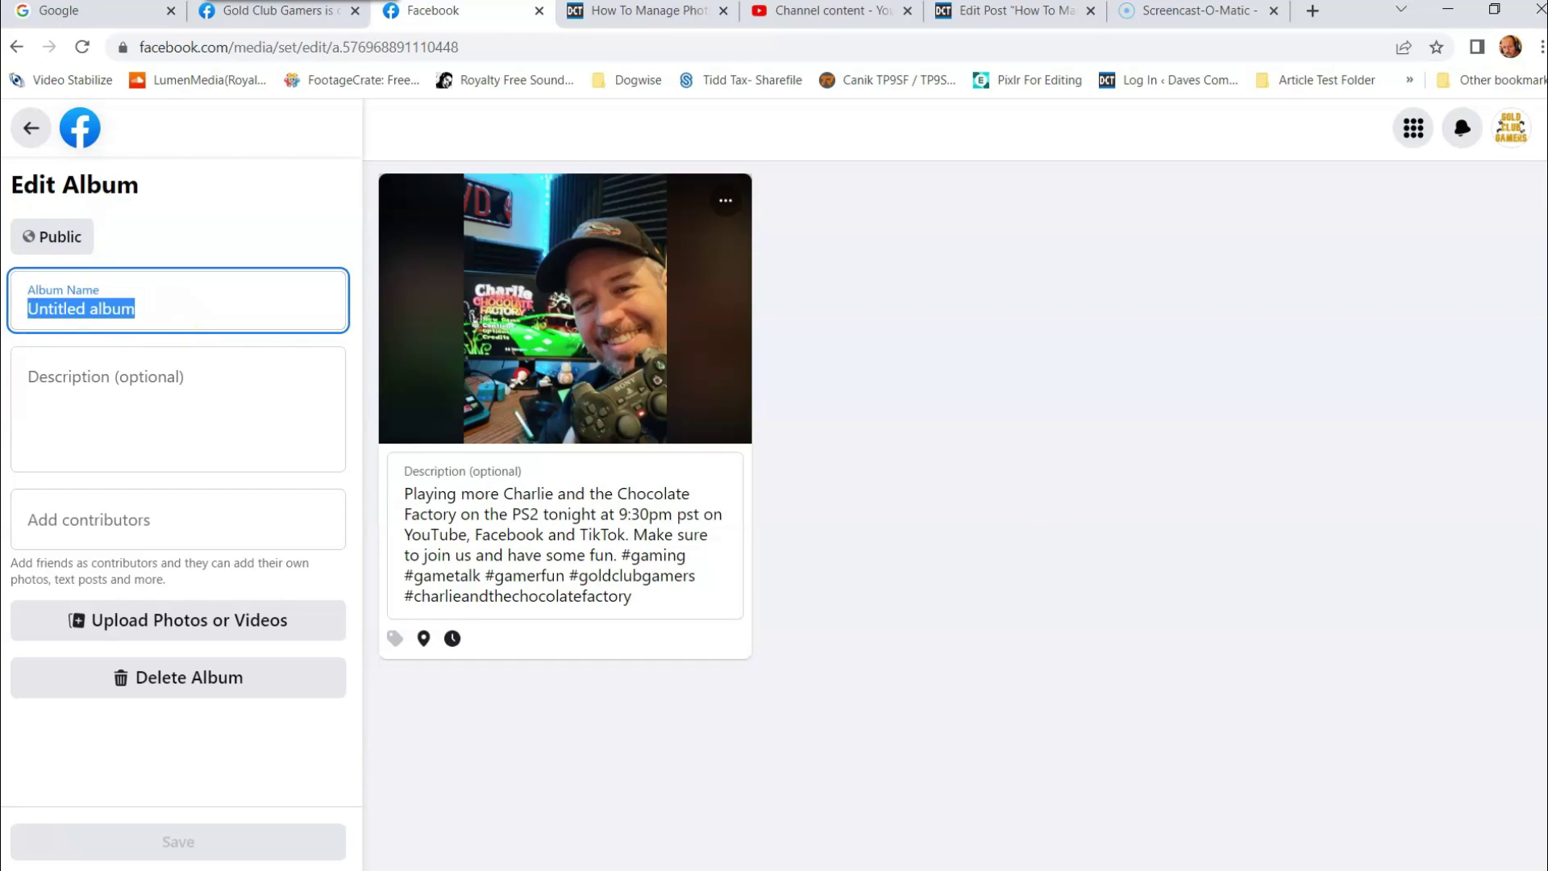
type("Gaming Album")
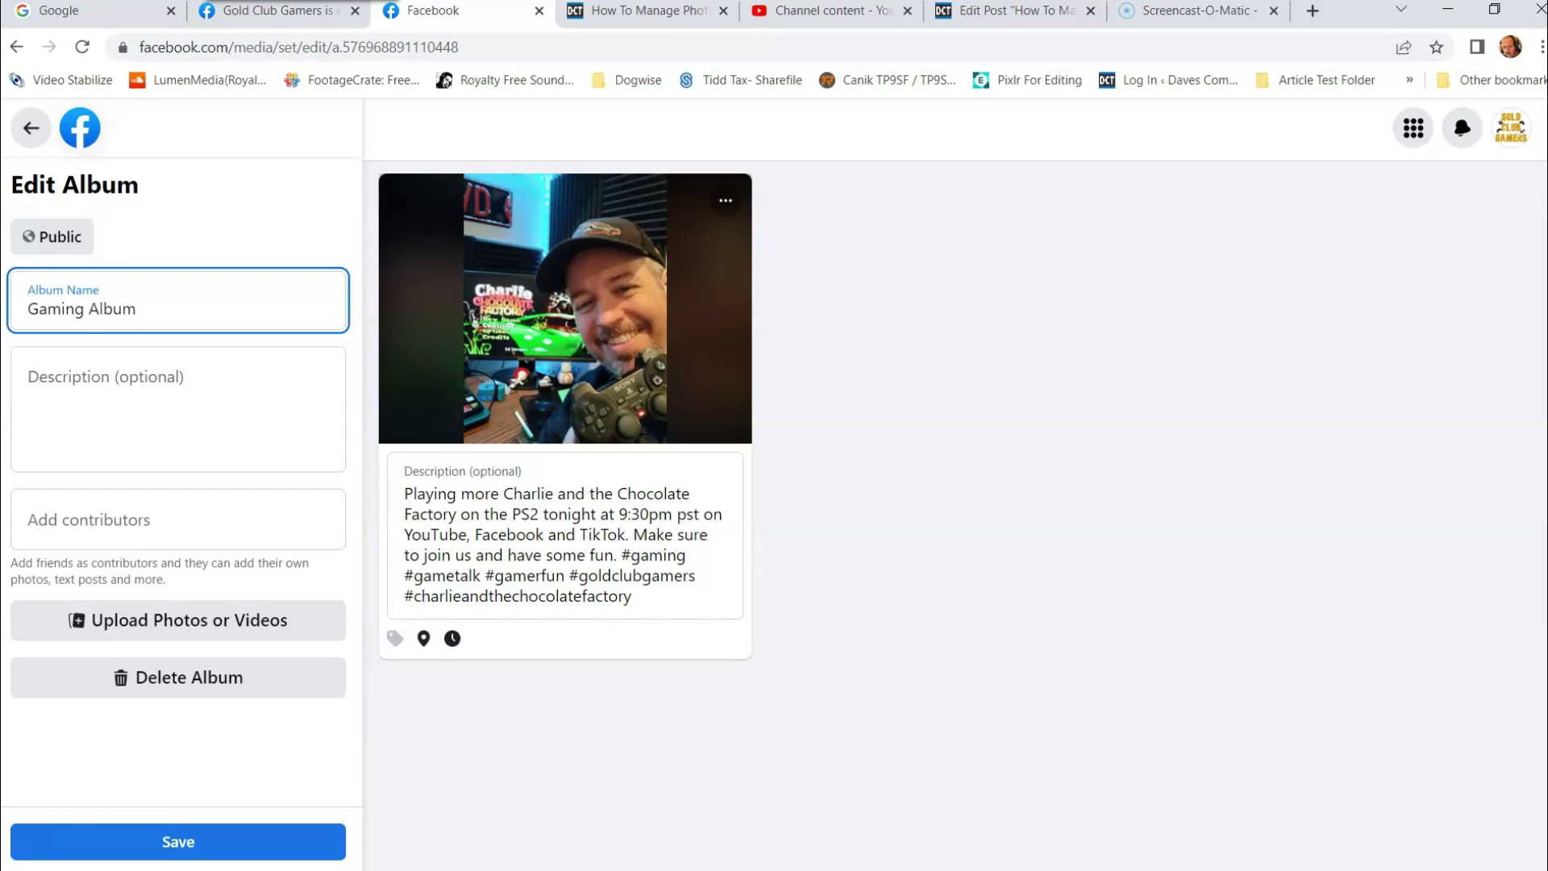
- Look over the Description and Add contributors fields, then attempt to go back
left_click(86, 388)
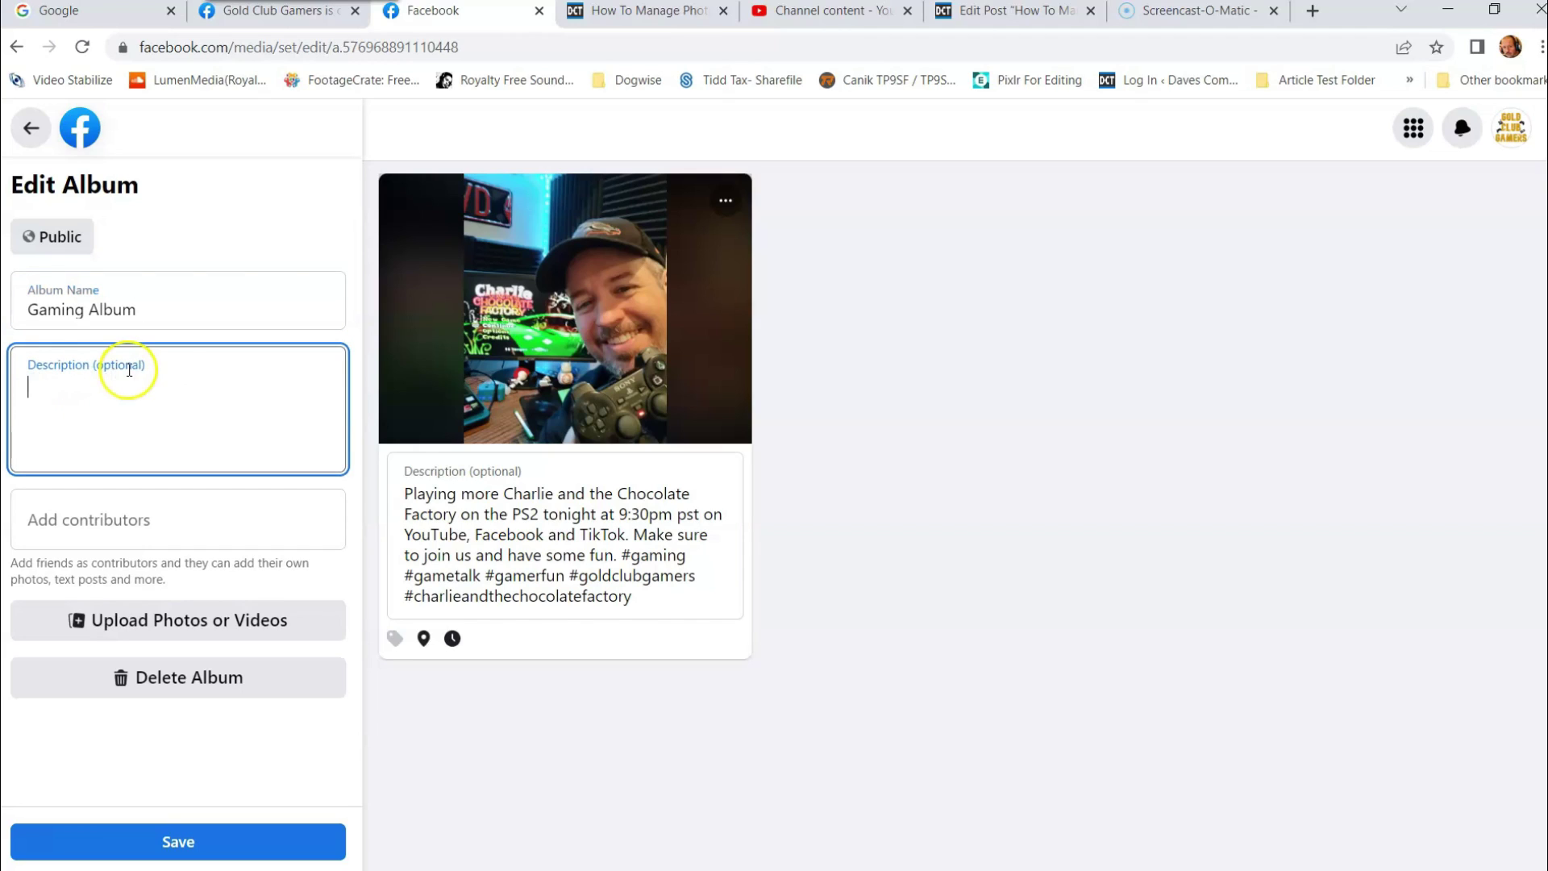
left_click(112, 526)
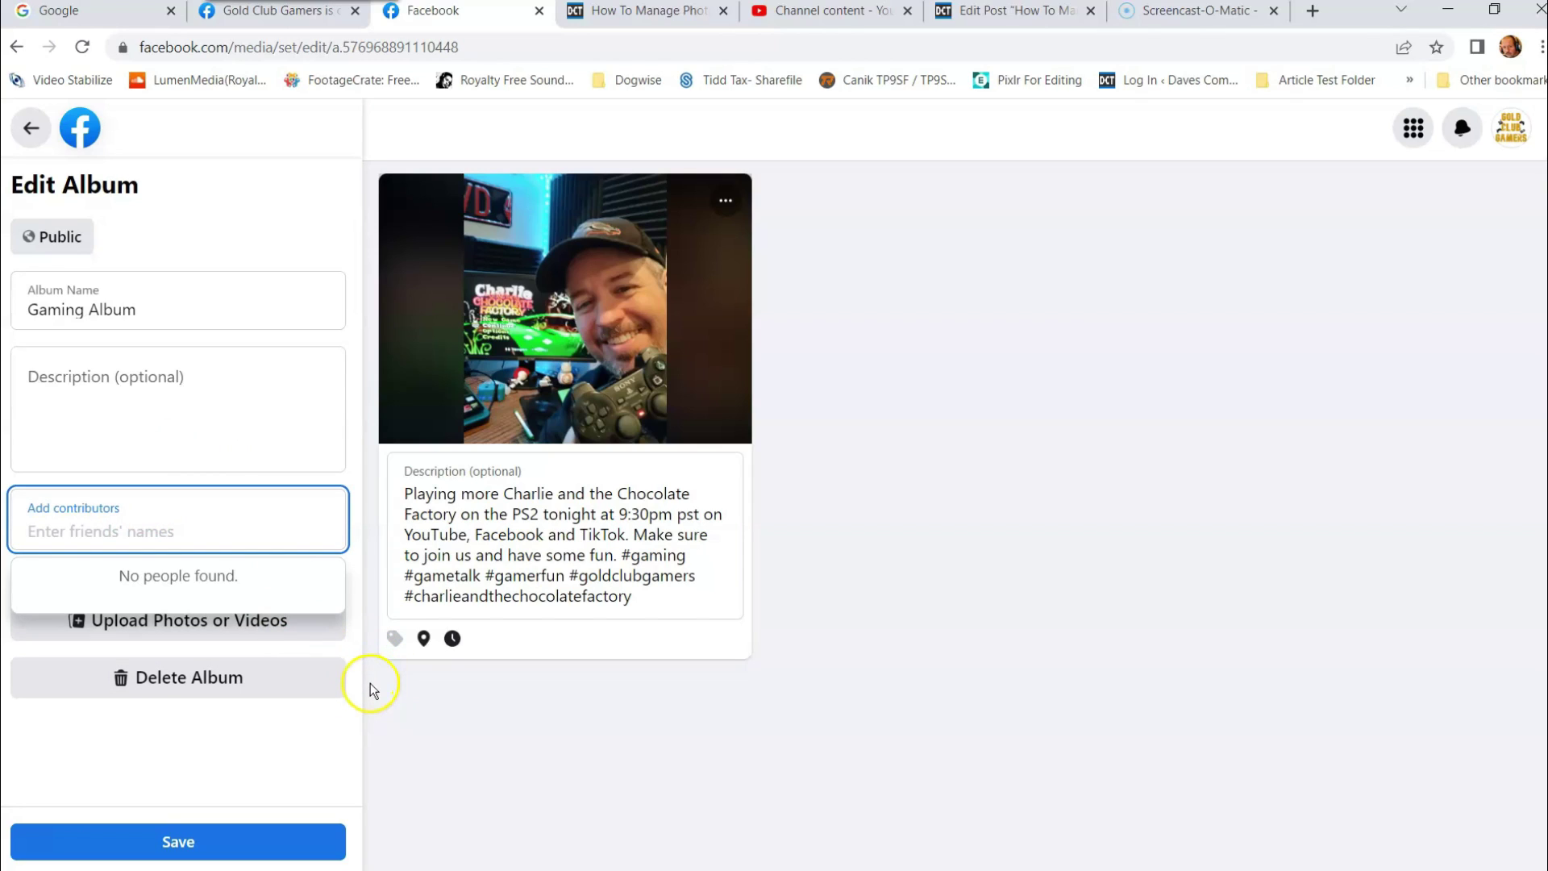
key("shift+Tab")
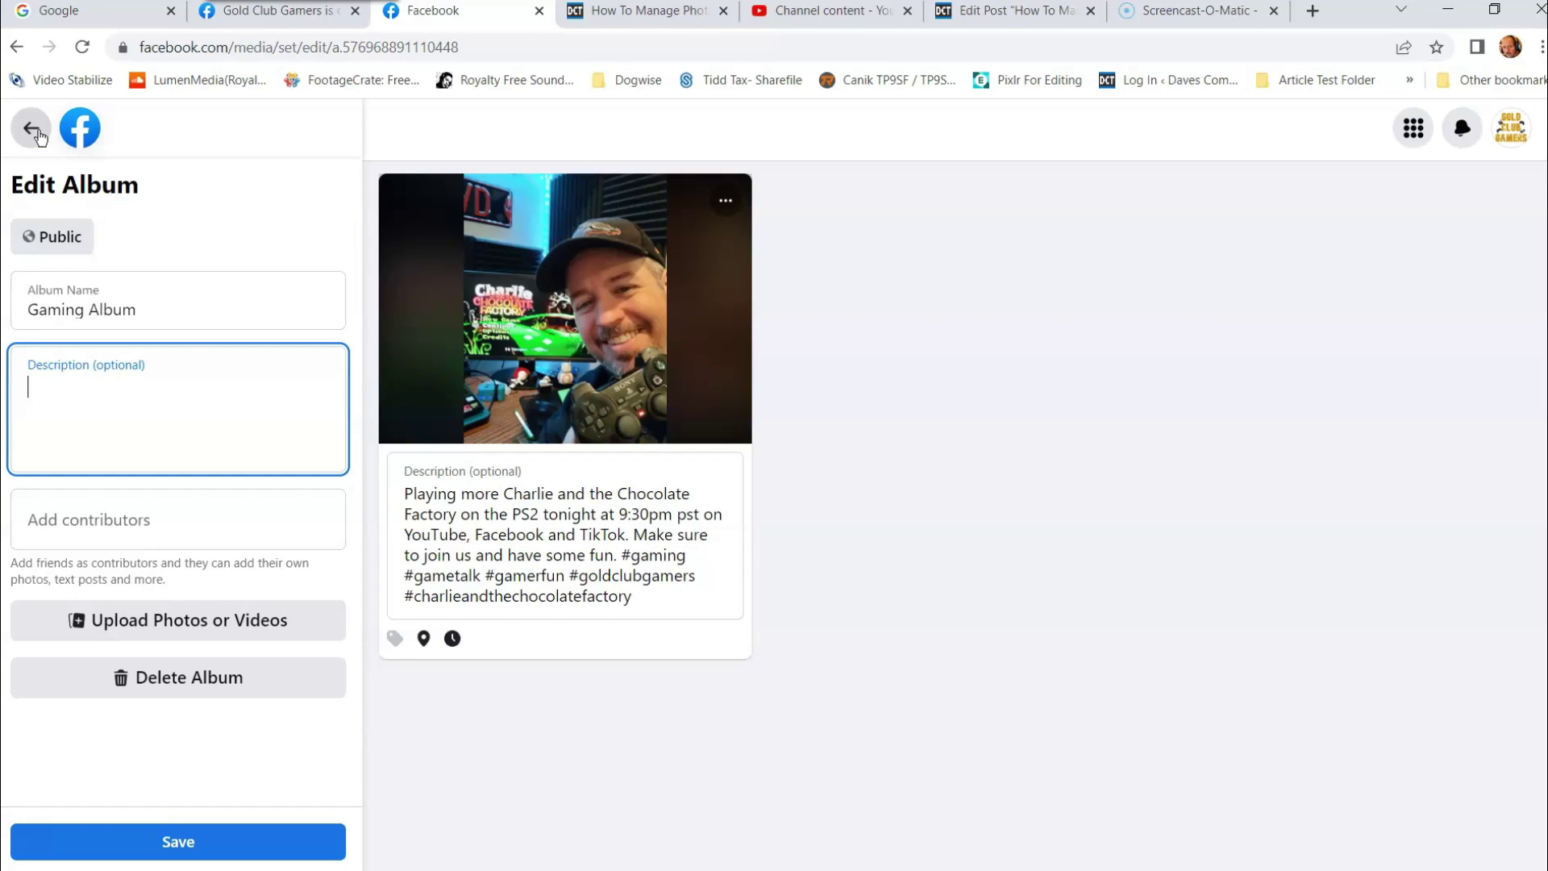
left_click(33, 129)
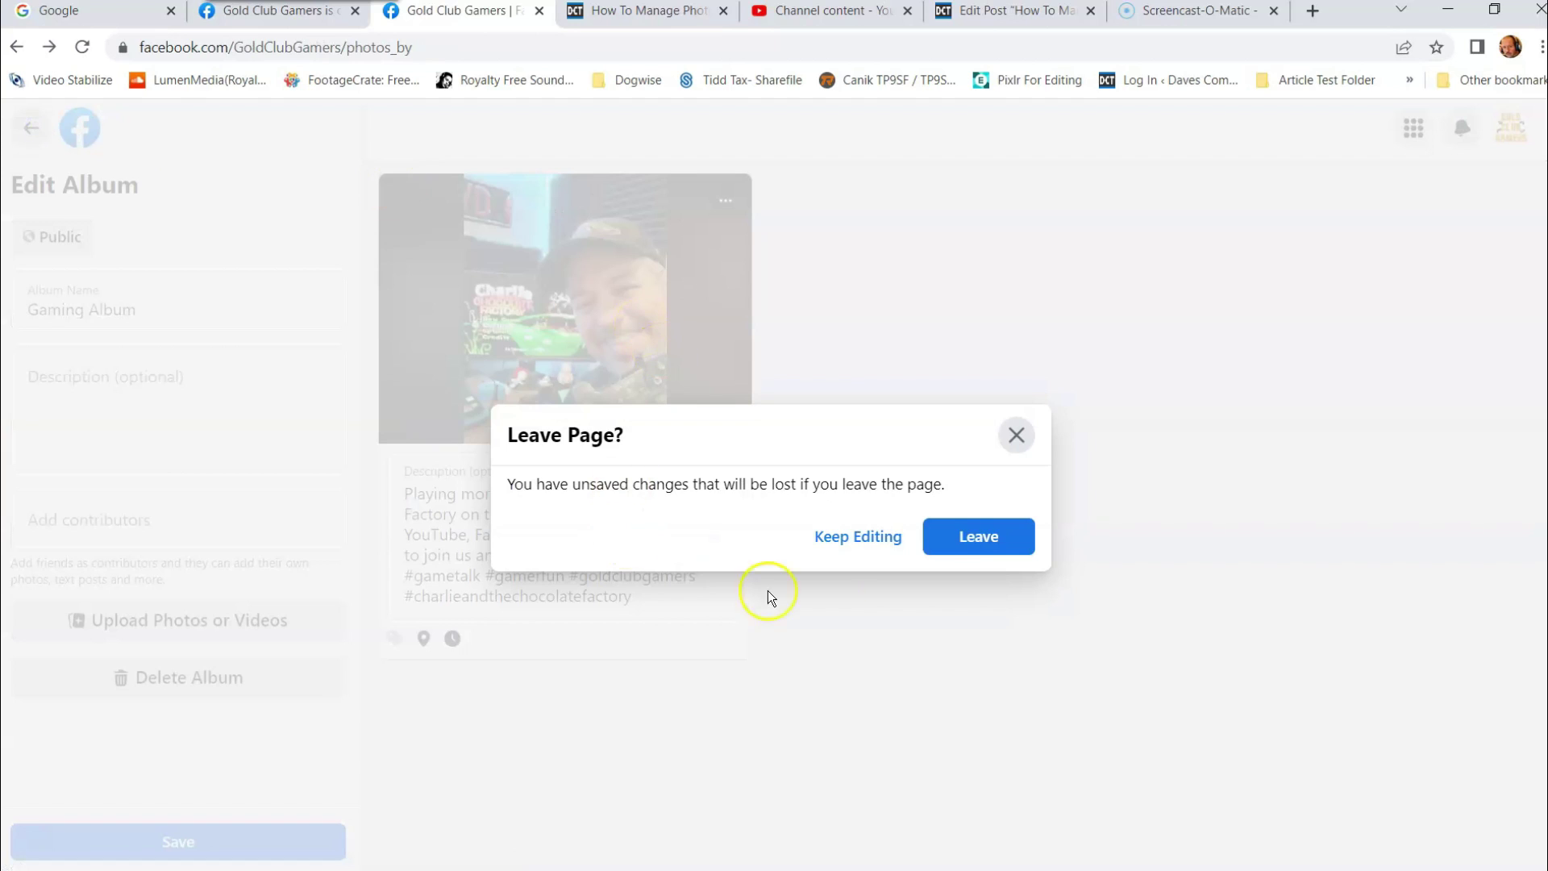
- Discard the unsaved album edits, then check the first and third photos' option menus
left_click(978, 543)
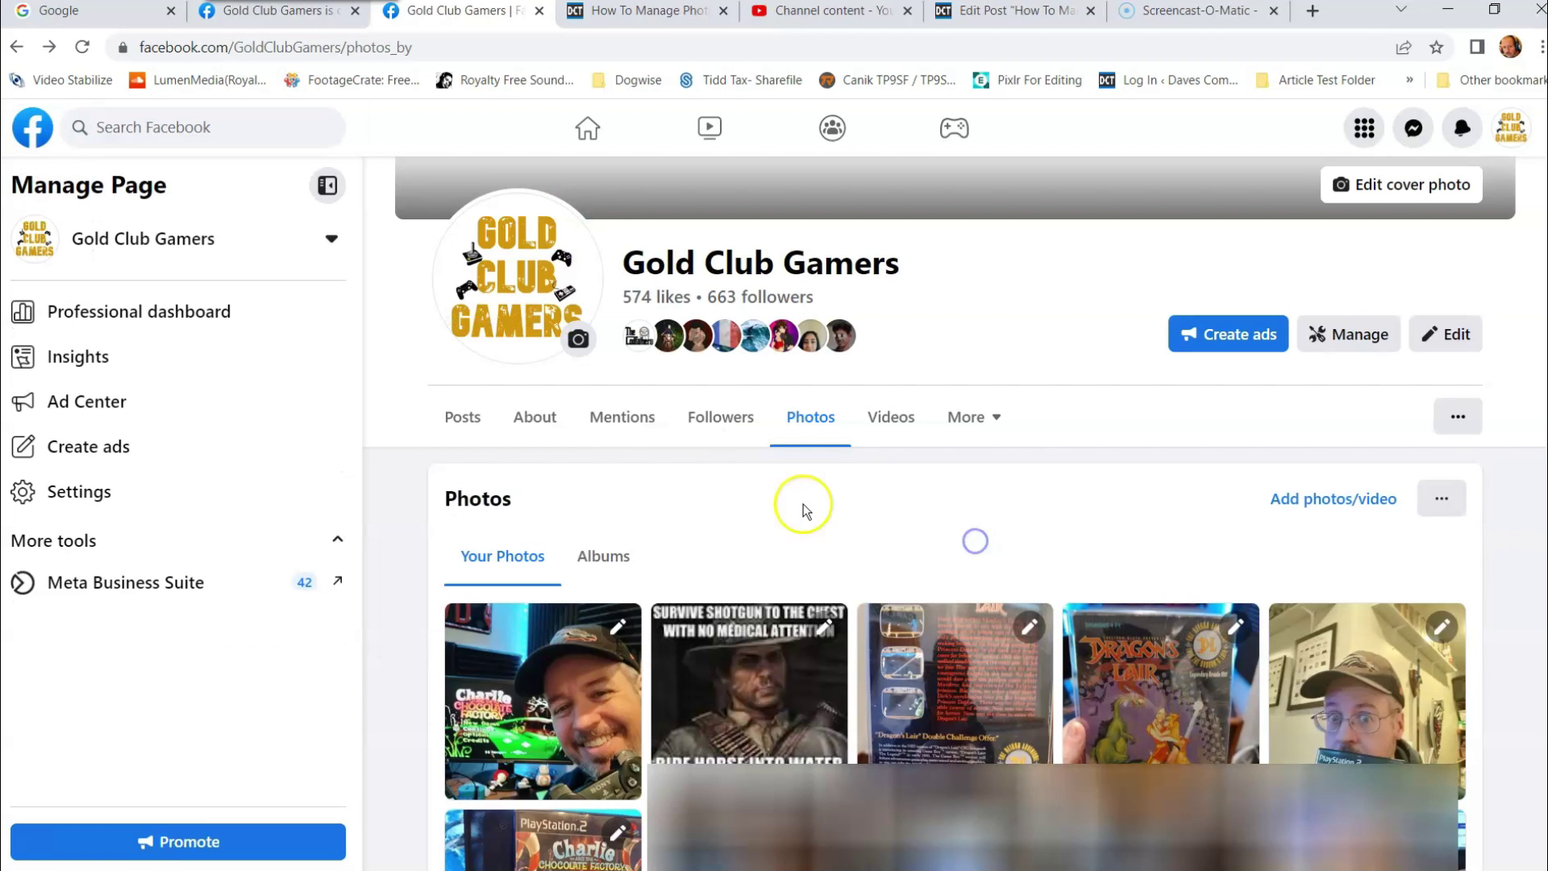
left_click(617, 628)
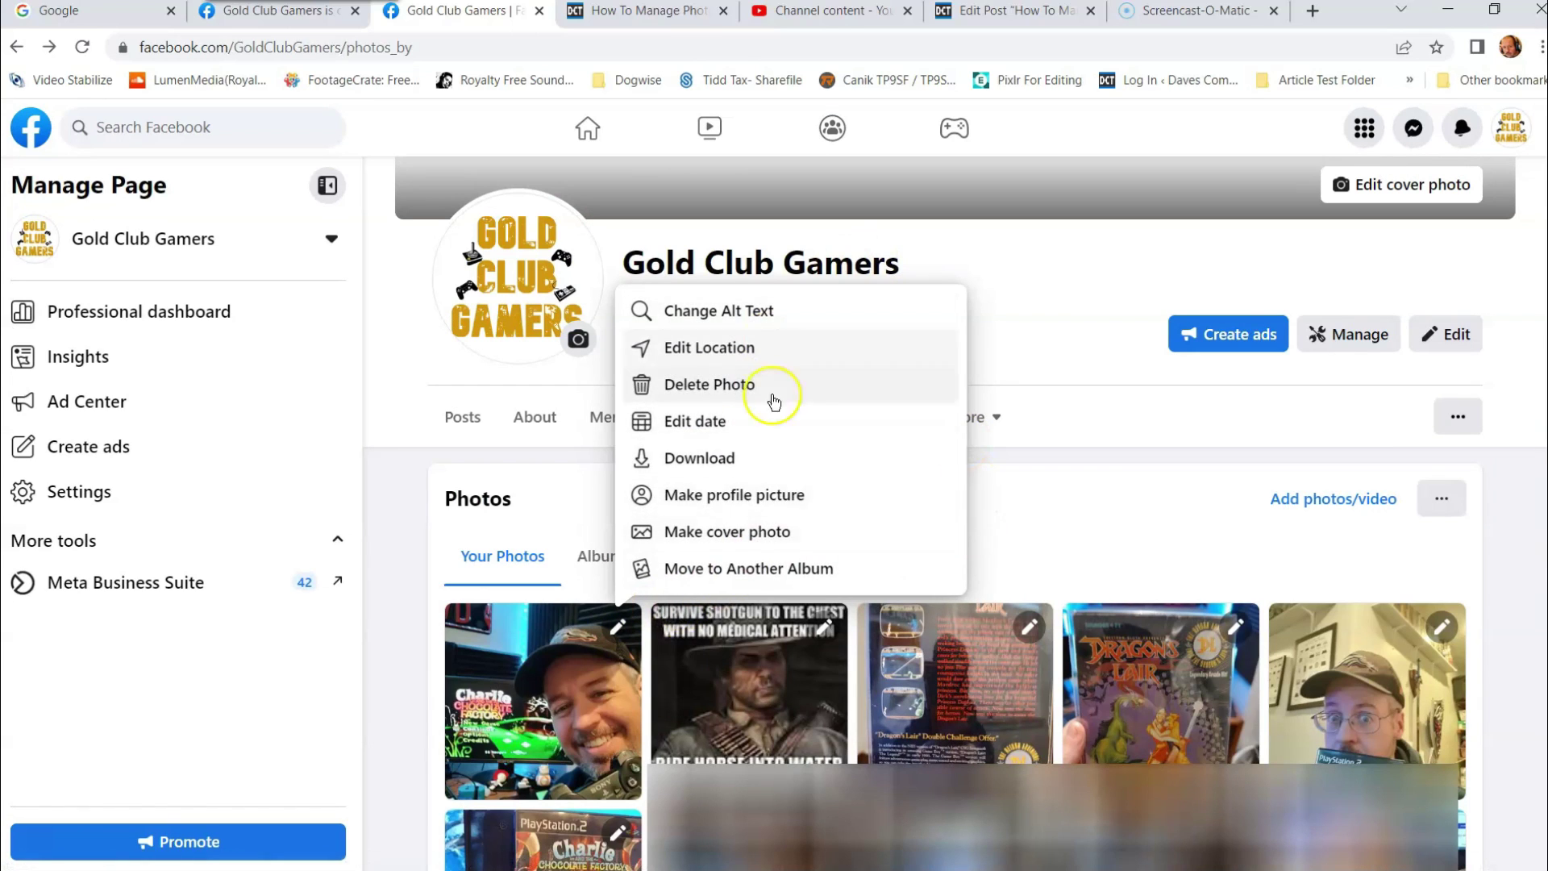
left_click(1099, 534)
left_click(1031, 629)
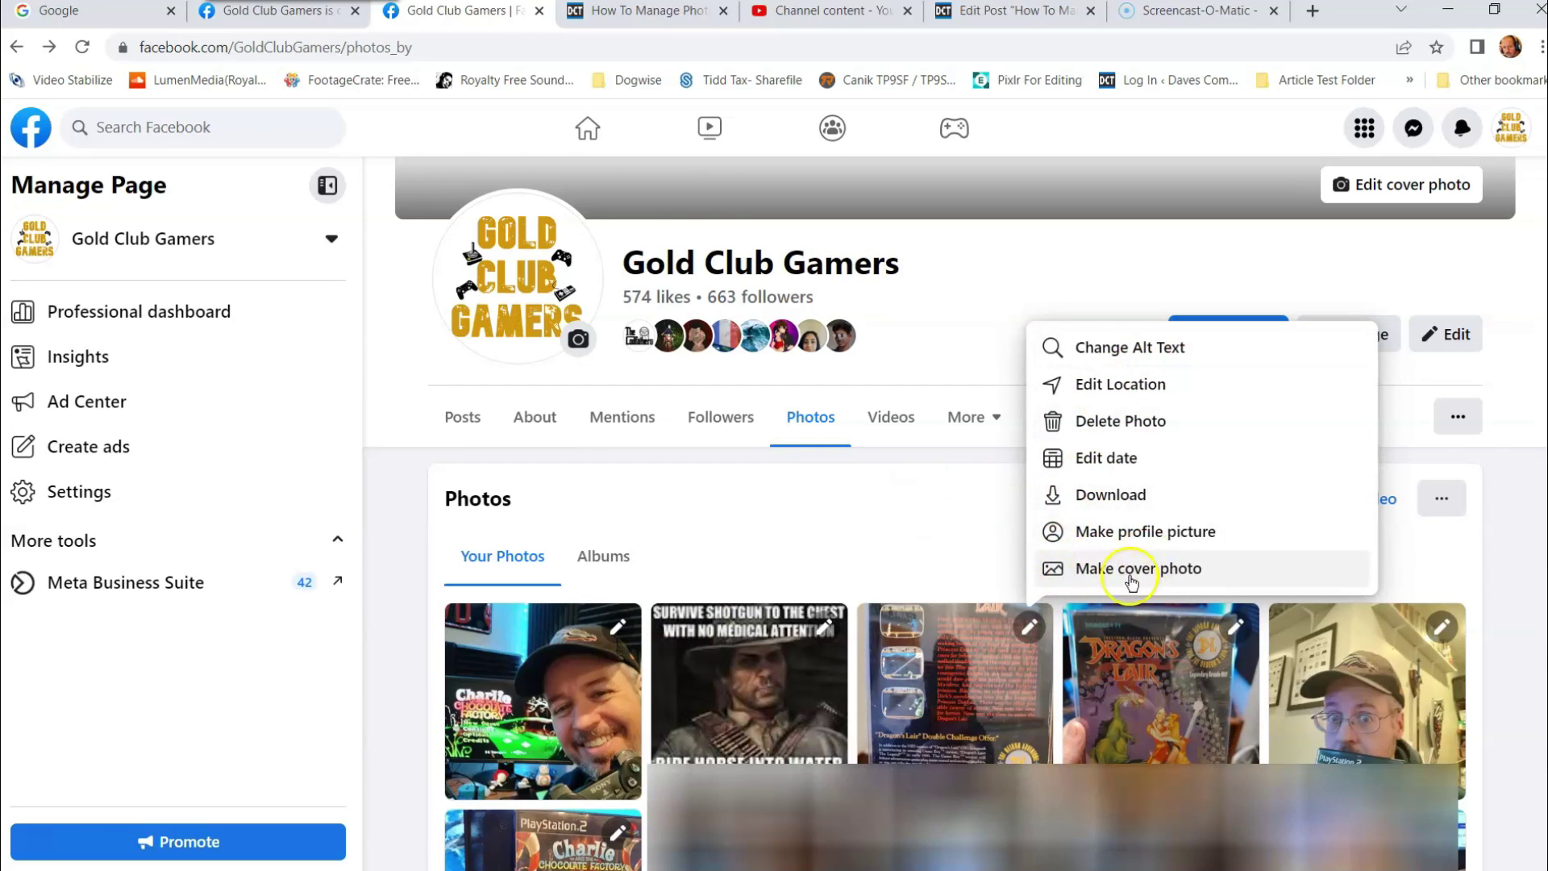
left_click(927, 549)
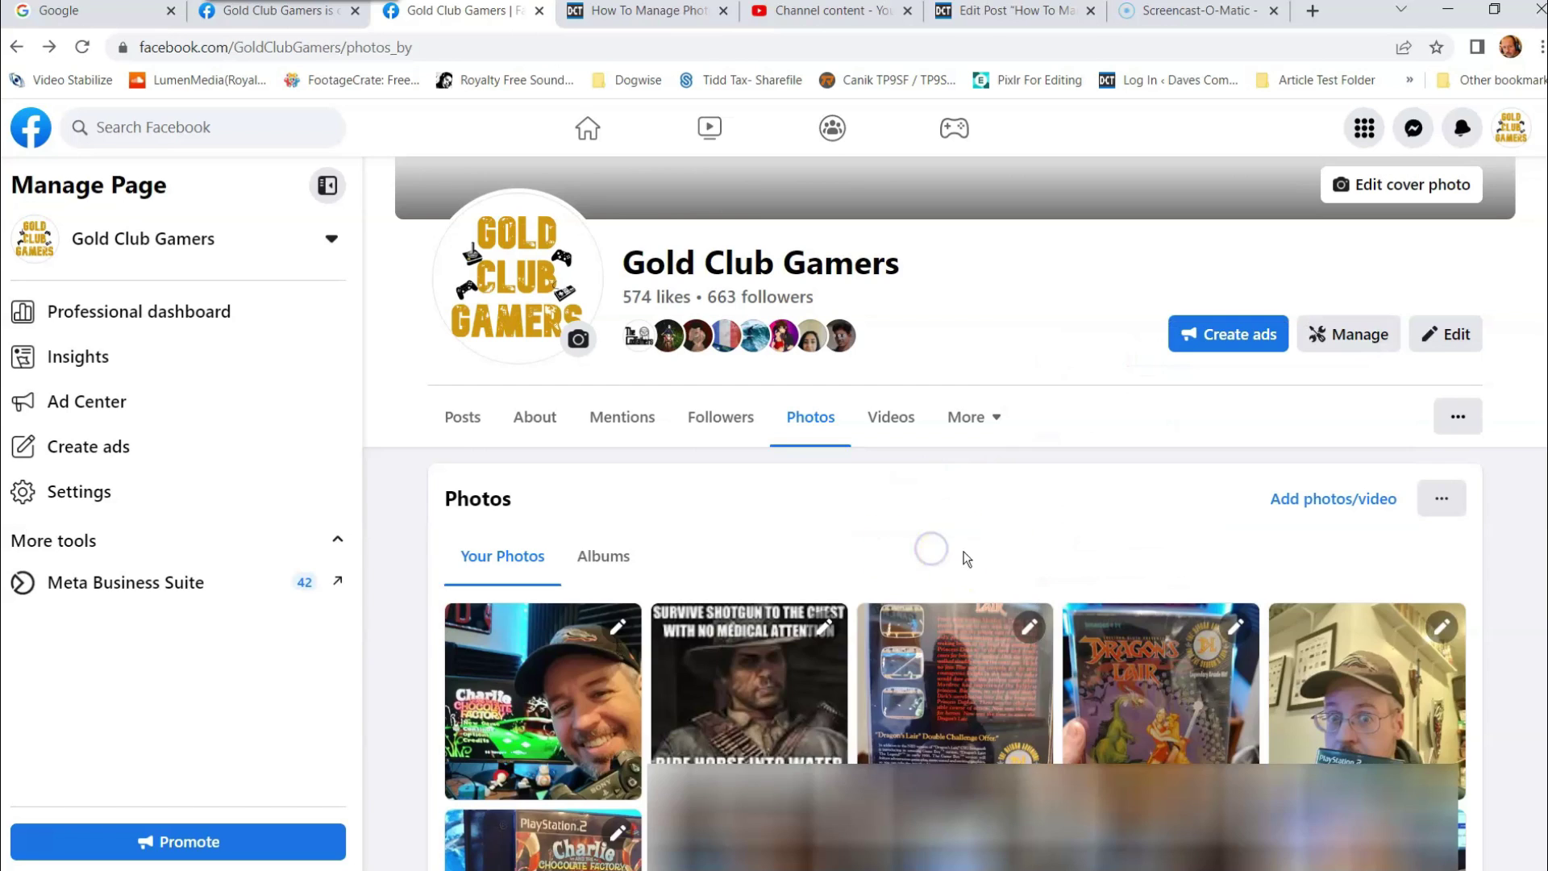
scroll(995, 540, "down", 1)
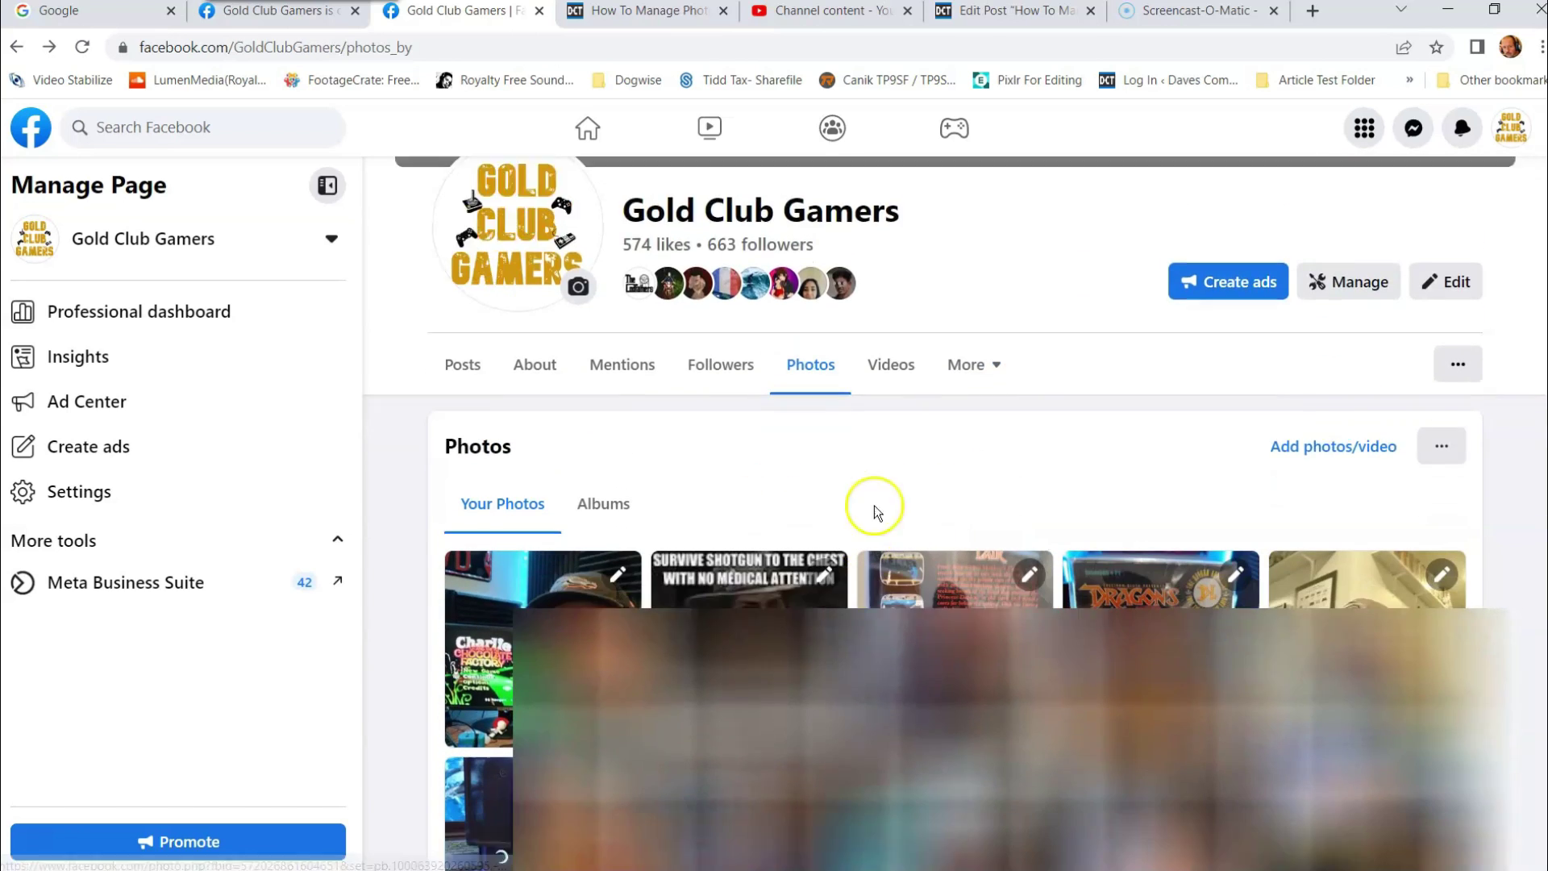
scroll(875, 505, "down", 2)
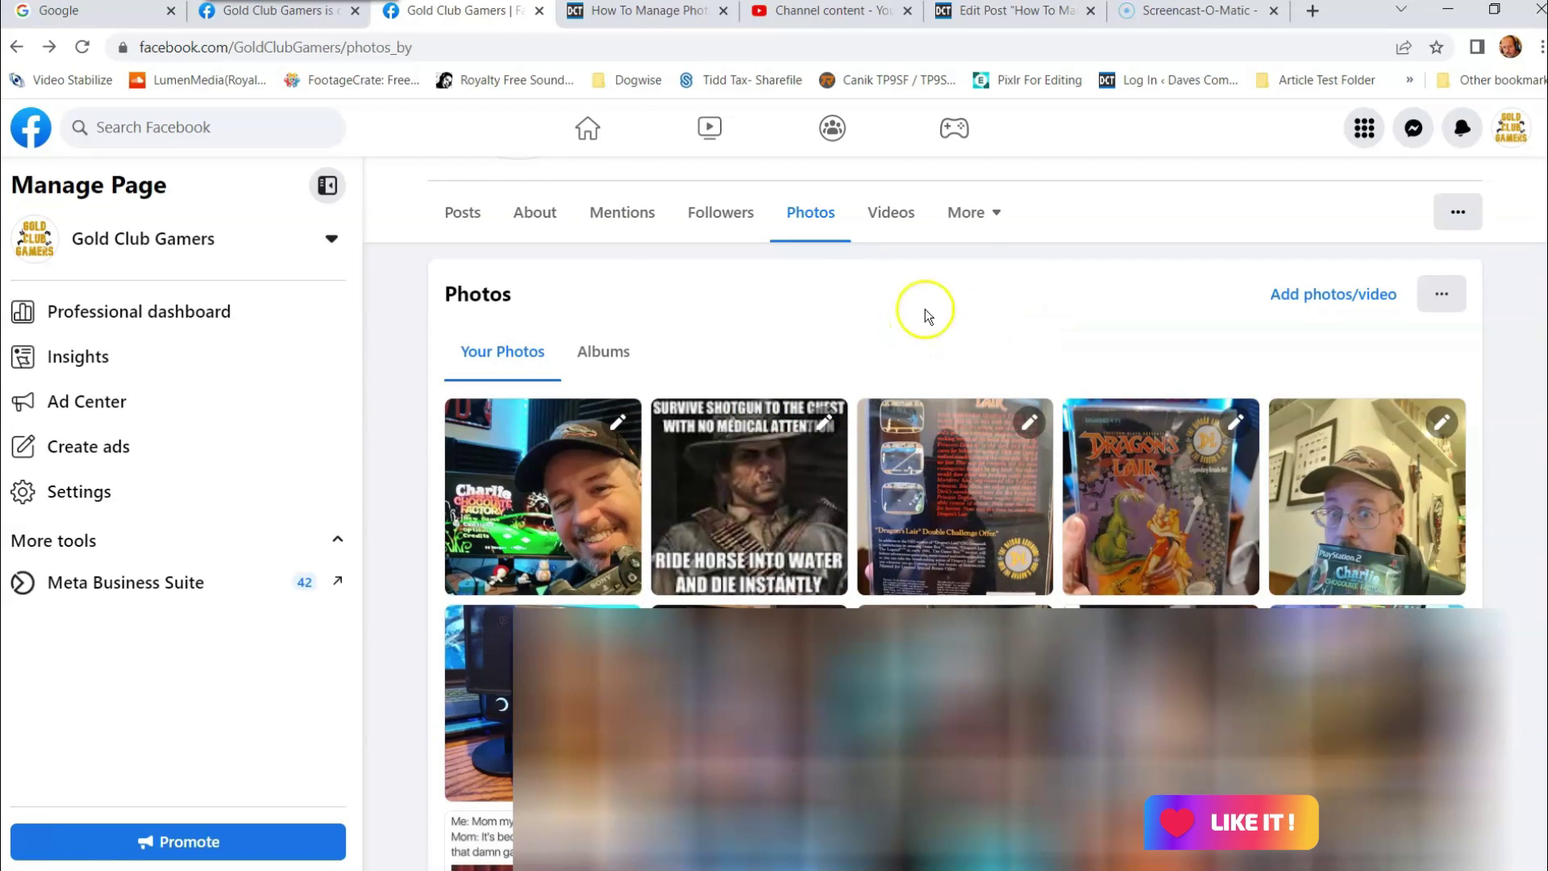
scroll(906, 345, "up", 1)
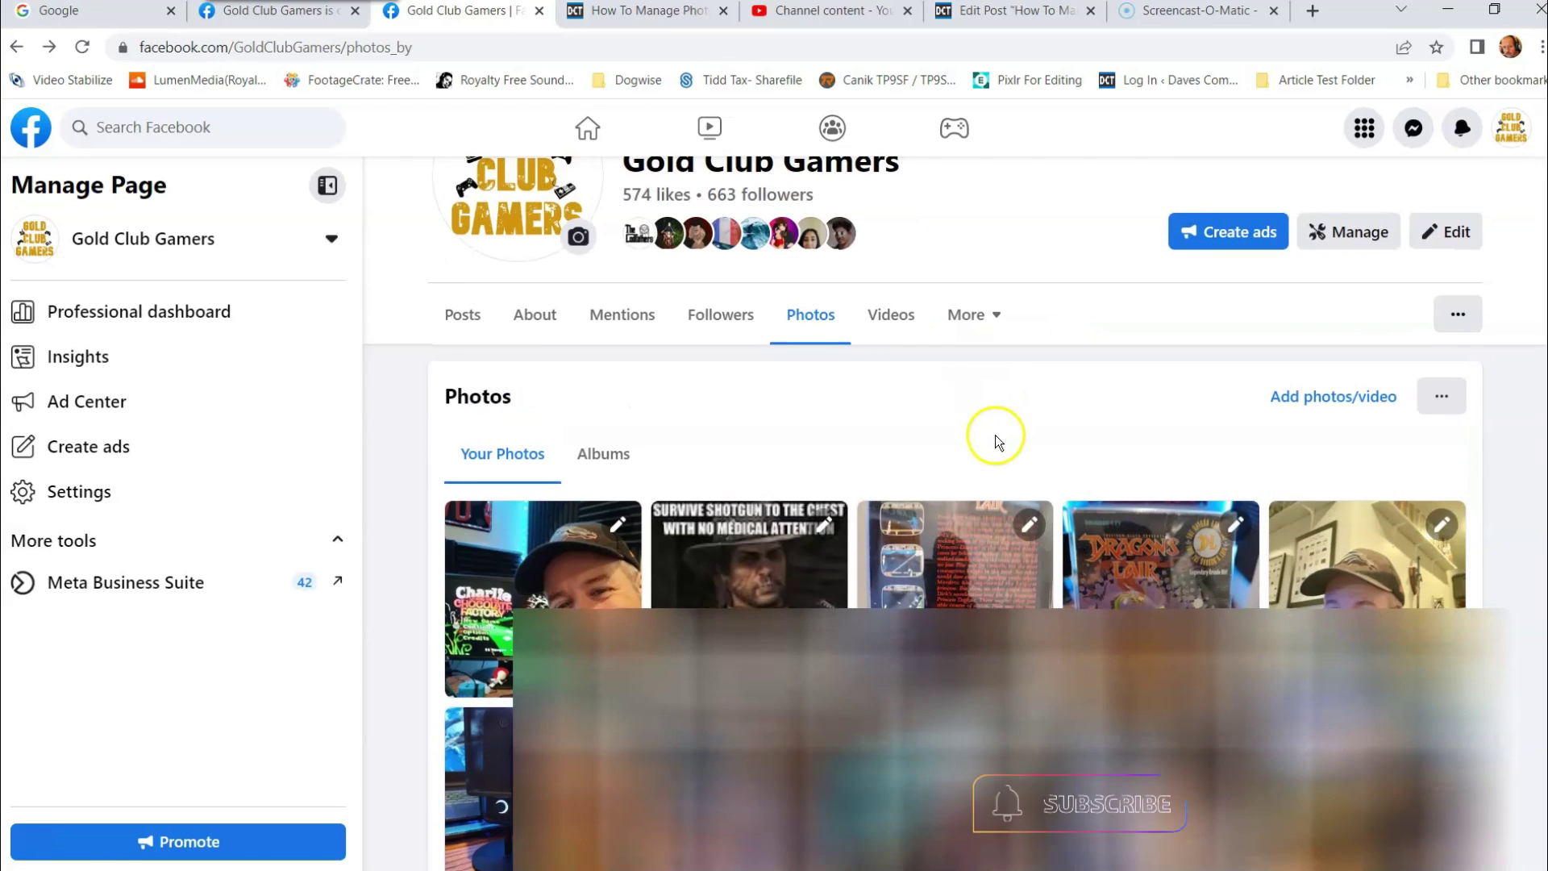